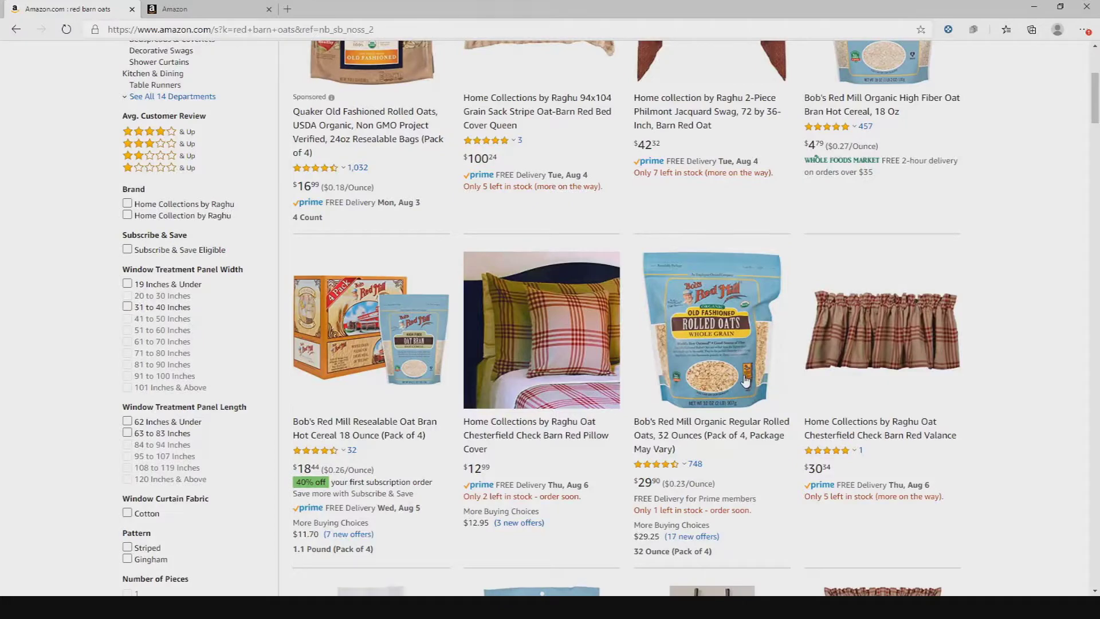
Step: Open the product page for Bob's Red Mill Resealable Oat Bran Hot Cereal 18 Ounce (Pack of 4) from the search results
scroll(745, 380, "up", 3)
scroll(393, 508, "down", 2)
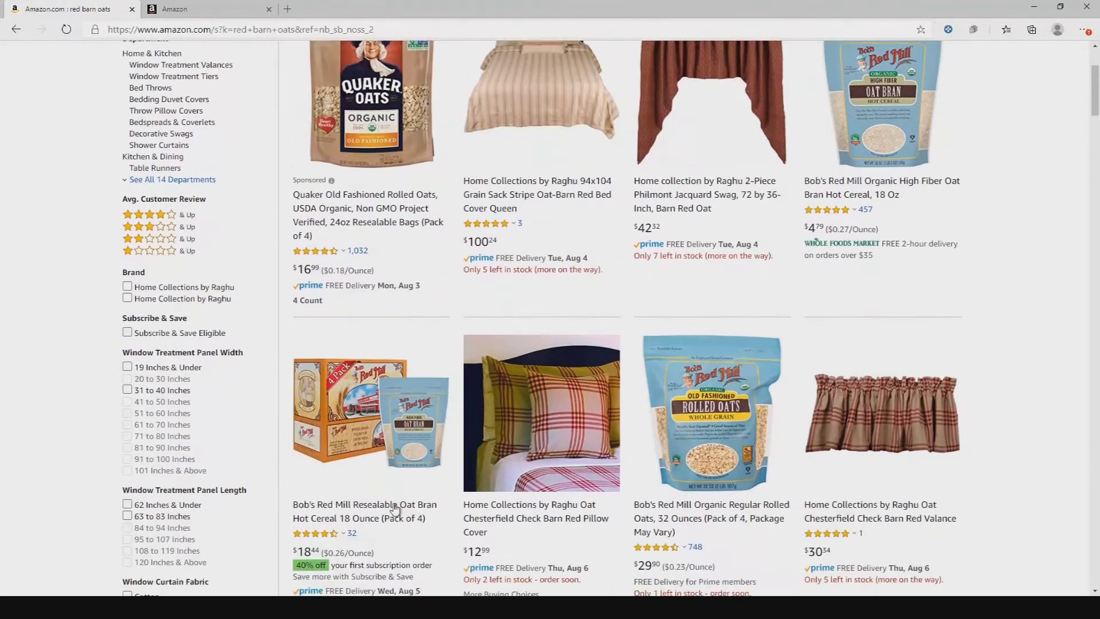
left_click(369, 519)
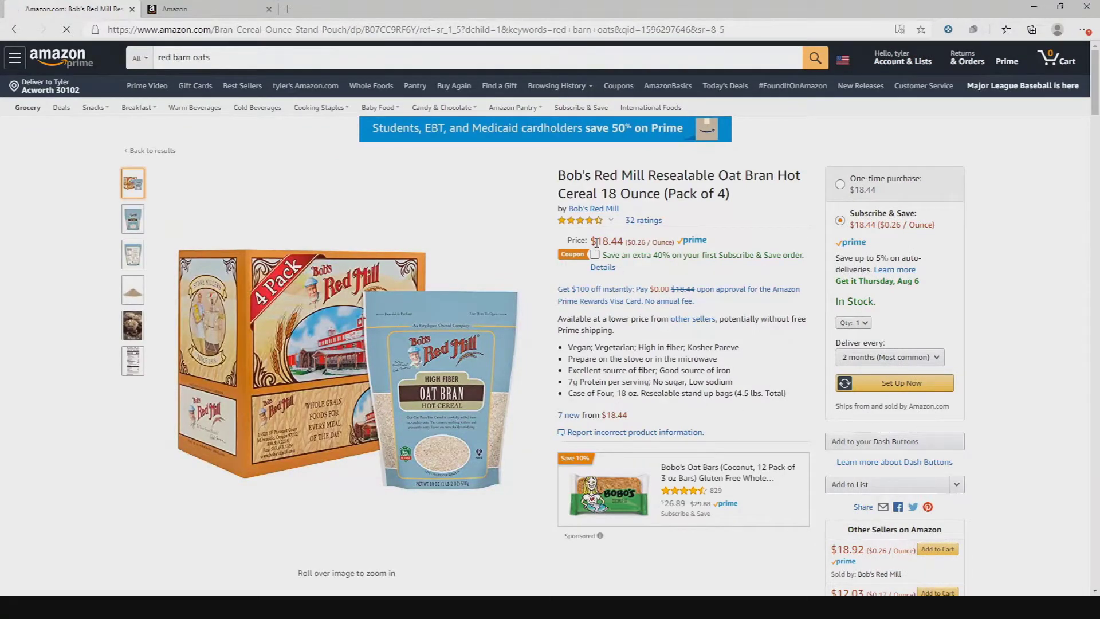
Step: Check the oat bran cereal's price and open the list of offers from other sellers
left_click_drag(609, 243, 622, 245)
left_click(763, 355)
left_click(569, 415)
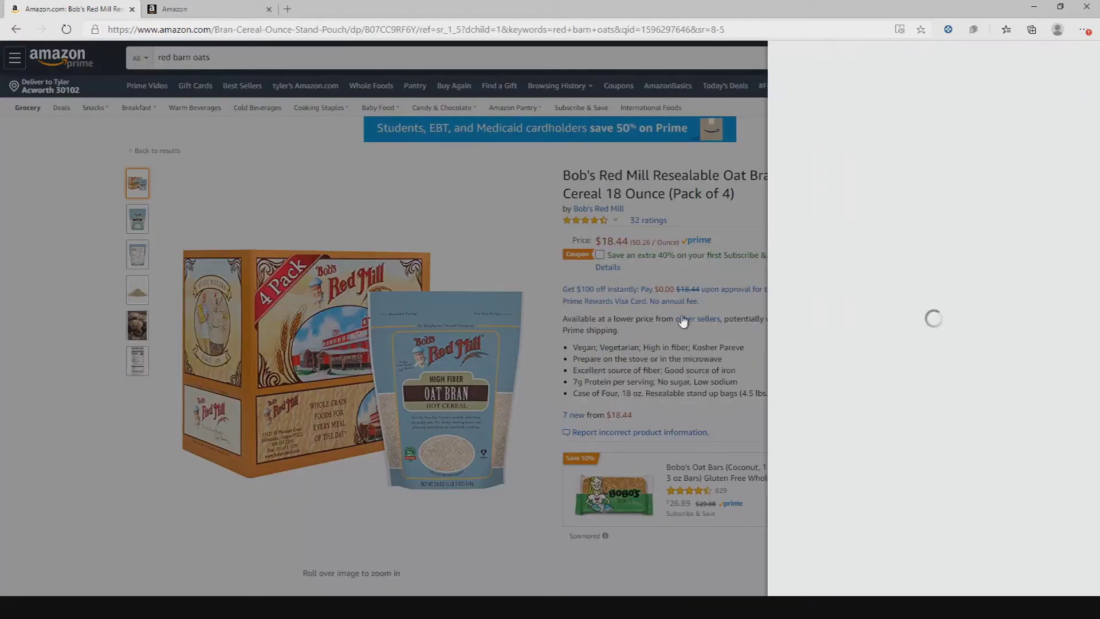
scroll(882, 319, "down", 2)
scroll(882, 320, "up", 2)
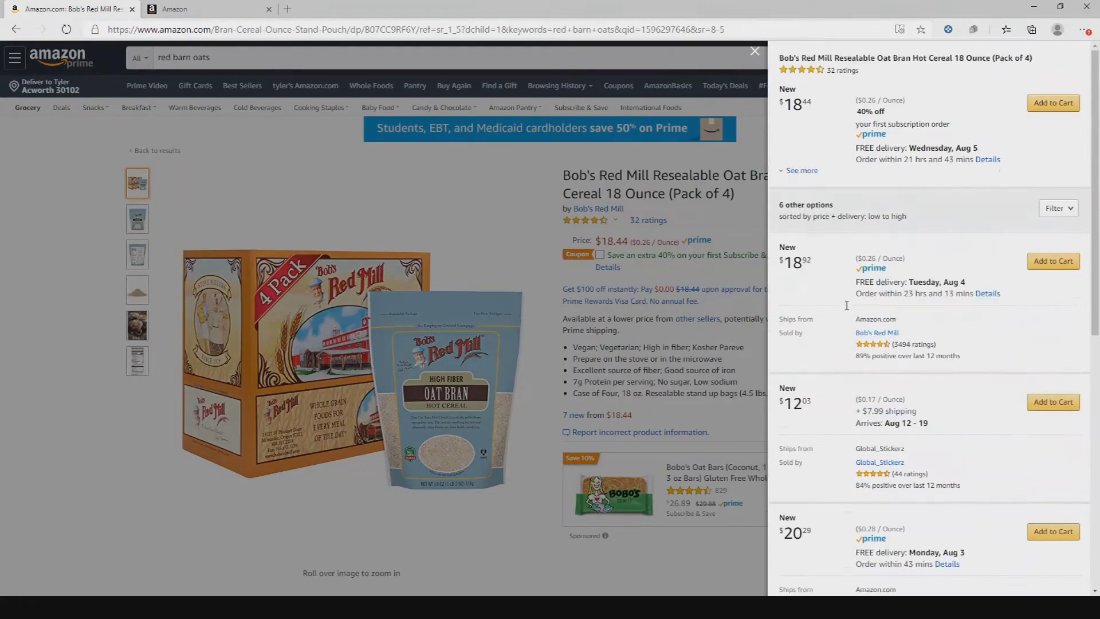
Step: Filter the other sellers' offers to Prime delivery only
left_click(1046, 214)
left_click(1046, 214)
left_click(1053, 208)
left_click(1060, 277)
left_click(1054, 209)
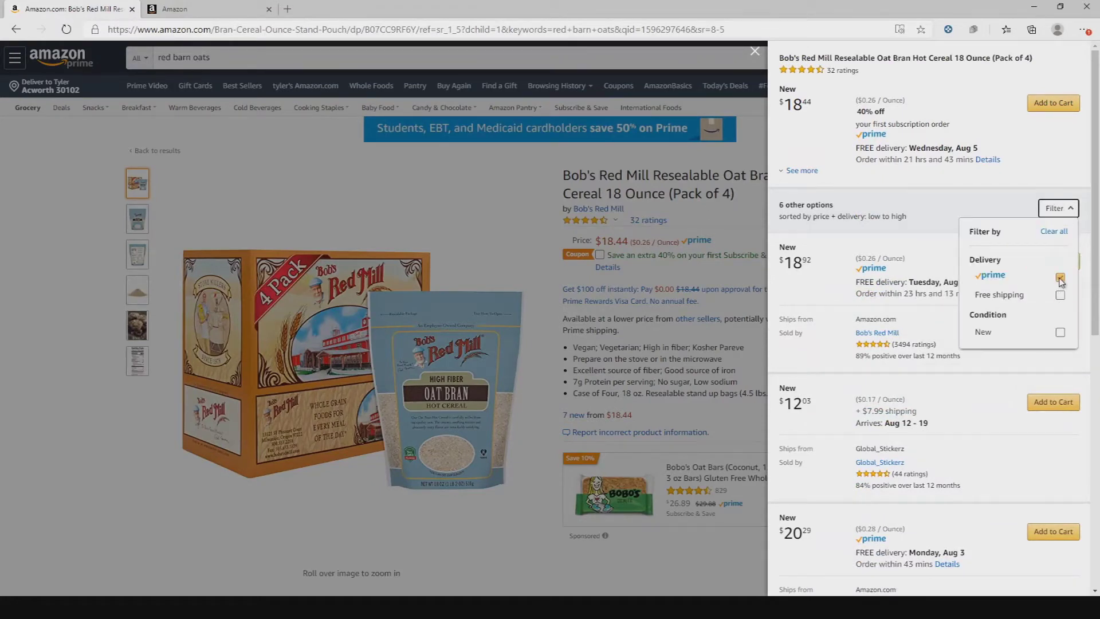
left_click(1053, 213)
Step: Examine the prices and sellers of the Prime offers, expand the main offer's seller details, and close the offer list
scroll(900, 279, "down", 2)
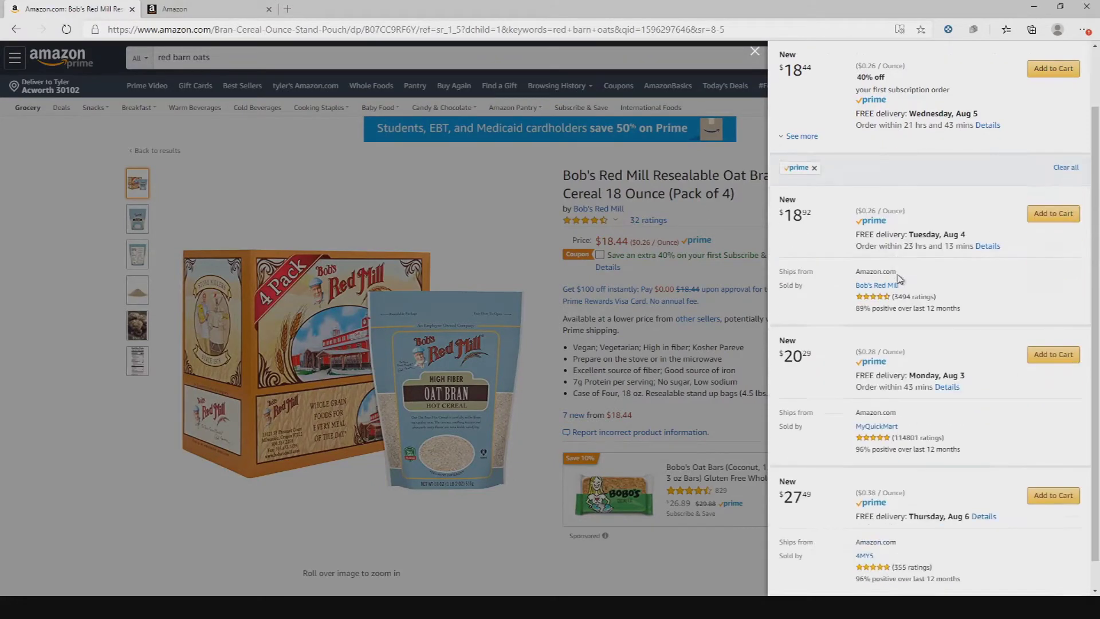
scroll(874, 458, "up", 2)
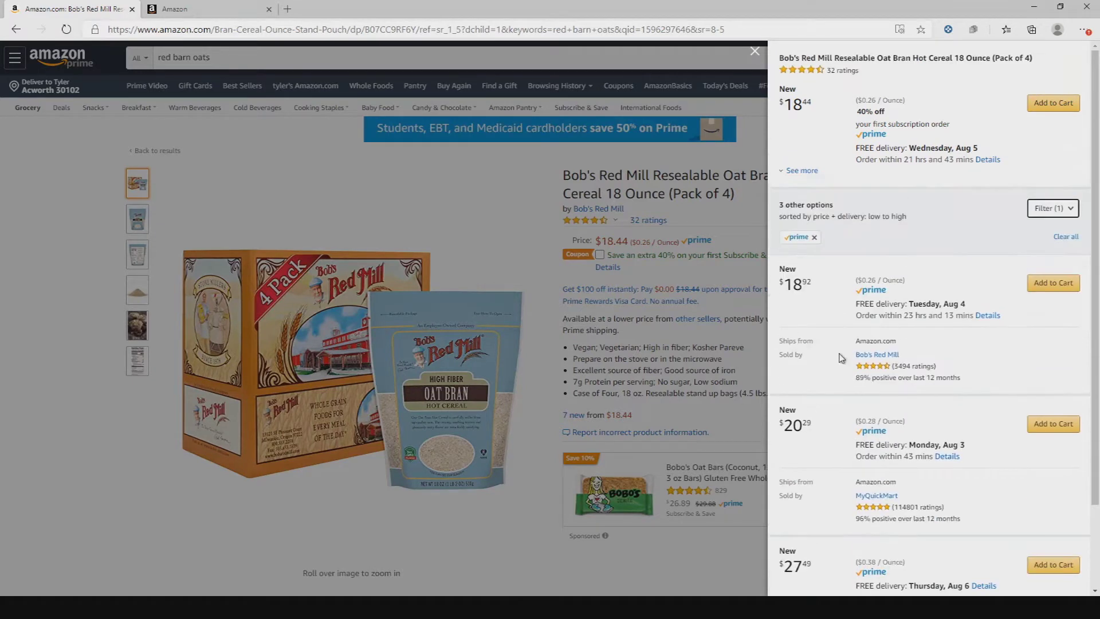
scroll(853, 309, "down", 1)
scroll(847, 286, "up", 1)
scroll(868, 251, "down", 2)
scroll(859, 252, "up", 2)
left_click(801, 171)
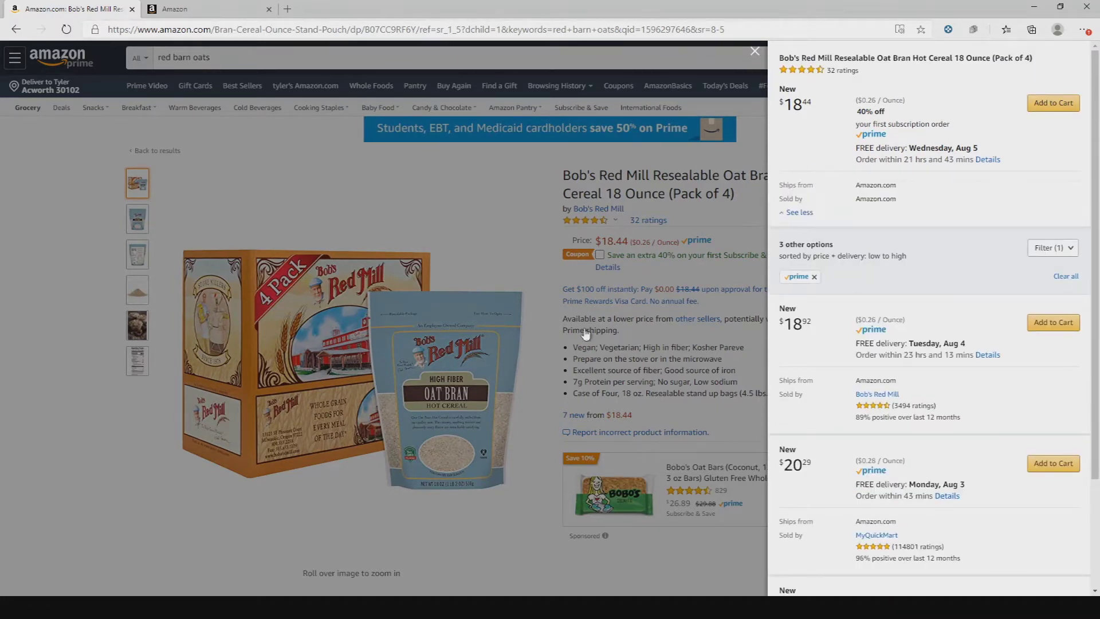
left_click_drag(855, 198, 848, 198)
left_click(916, 202)
left_click(756, 211)
Step: Copy the ASIN B07CC9RF6Y from the oat bran cereal's product details
scroll(583, 249, "down", 15)
scroll(583, 249, "down", 15)
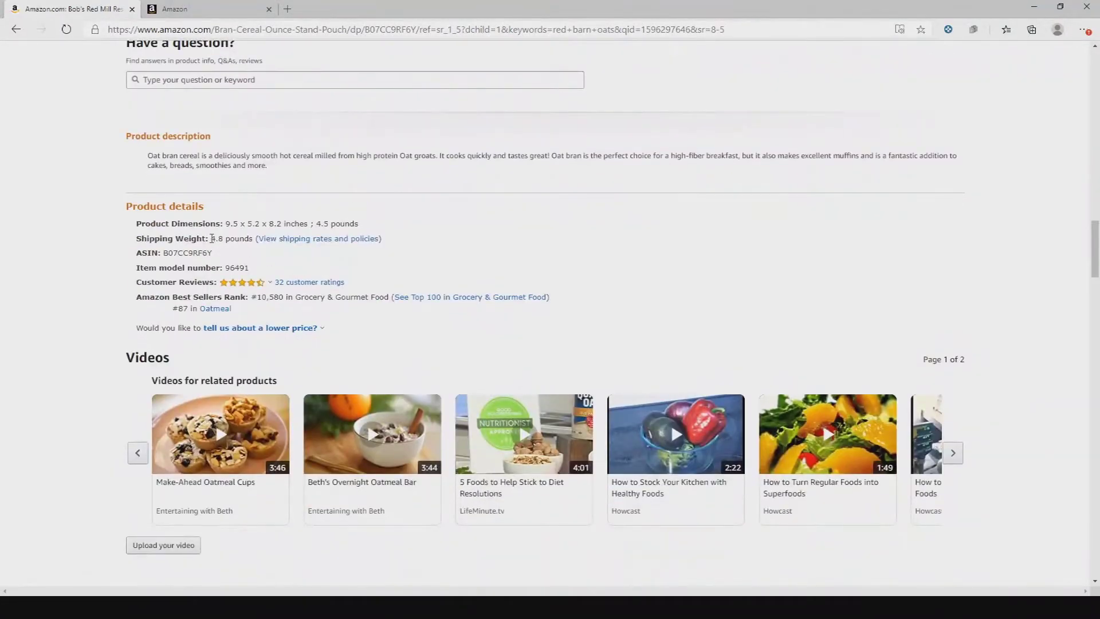
double_click(174, 254)
key("ctrl+c")
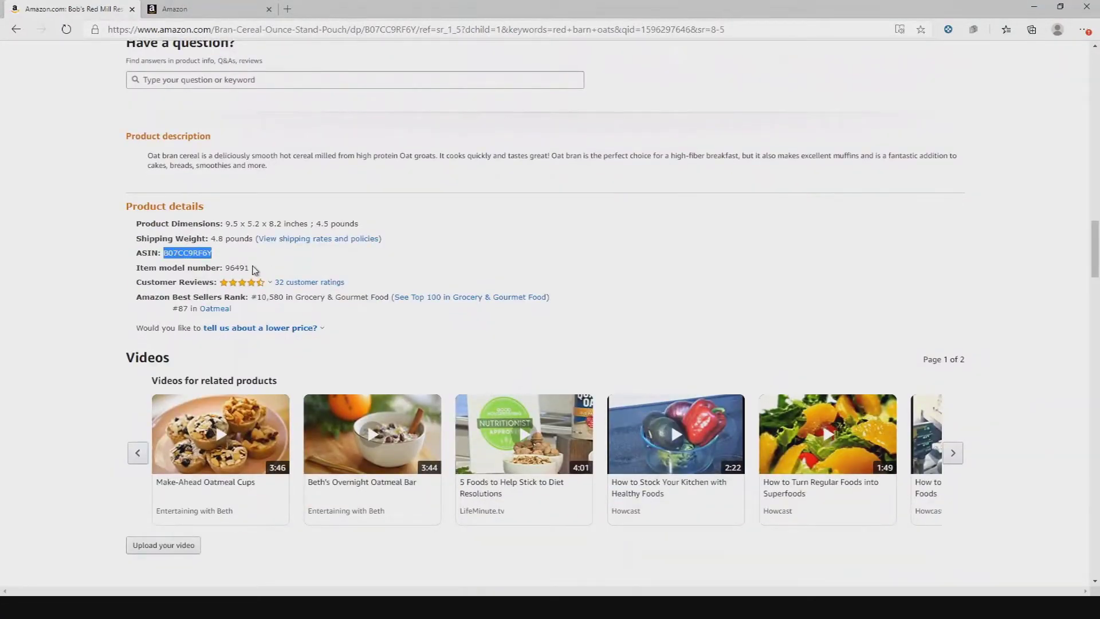
Step: Switch to Amazon Seller Central and search its catalog for the copied ASIN B07CC9RF6Y
left_click(201, 10)
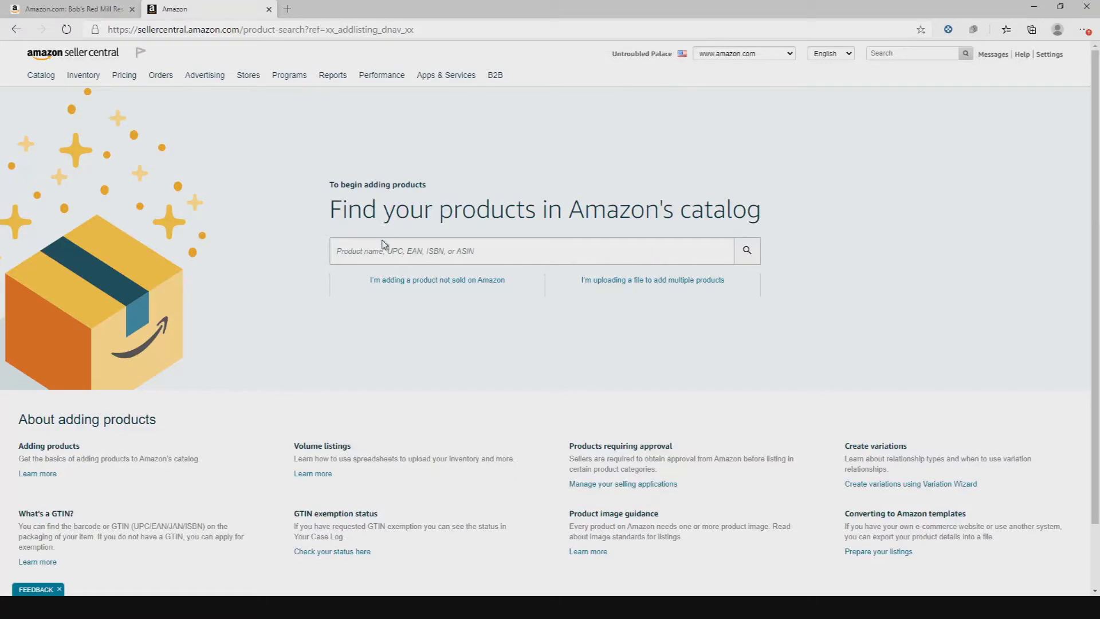
key("ctrl+v")
key("Return")
Step: Choose the New condition for the oat bran cereal and start an offer to sell it
left_click(1034, 216)
left_click(1053, 226)
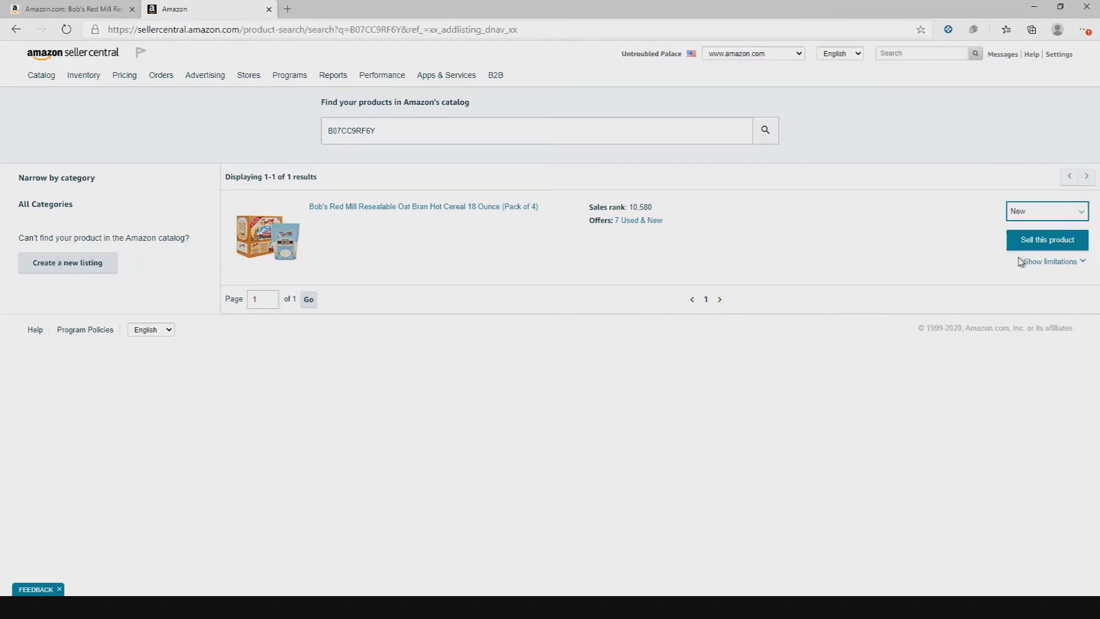
left_click(1050, 239)
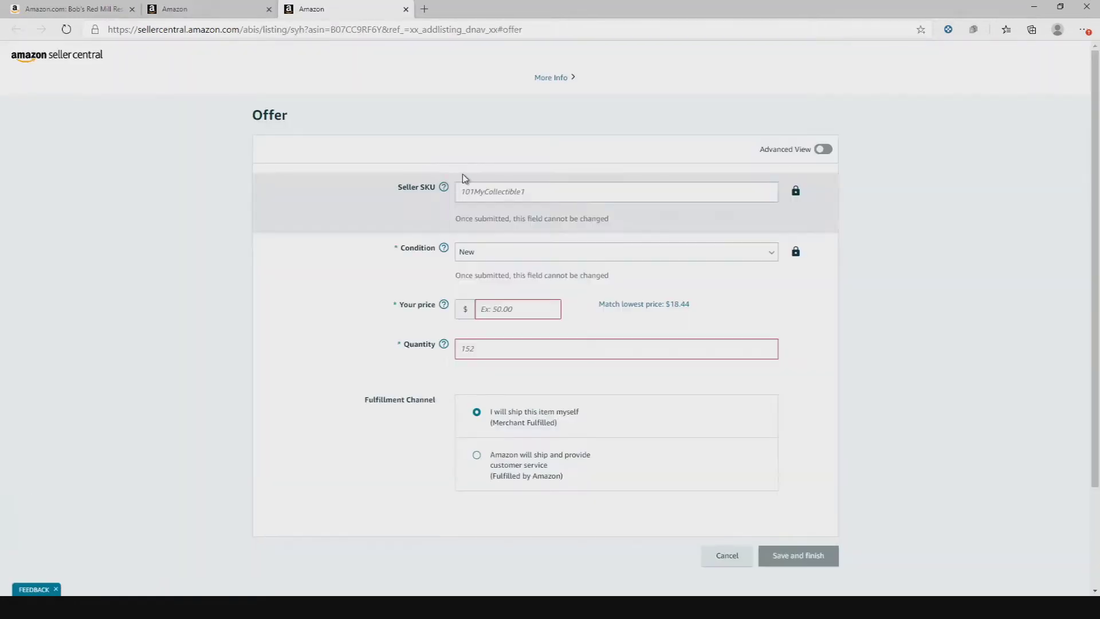
Step: Set the price of the oat bran cereal offer to $18.44
scroll(430, 310, "down", 1)
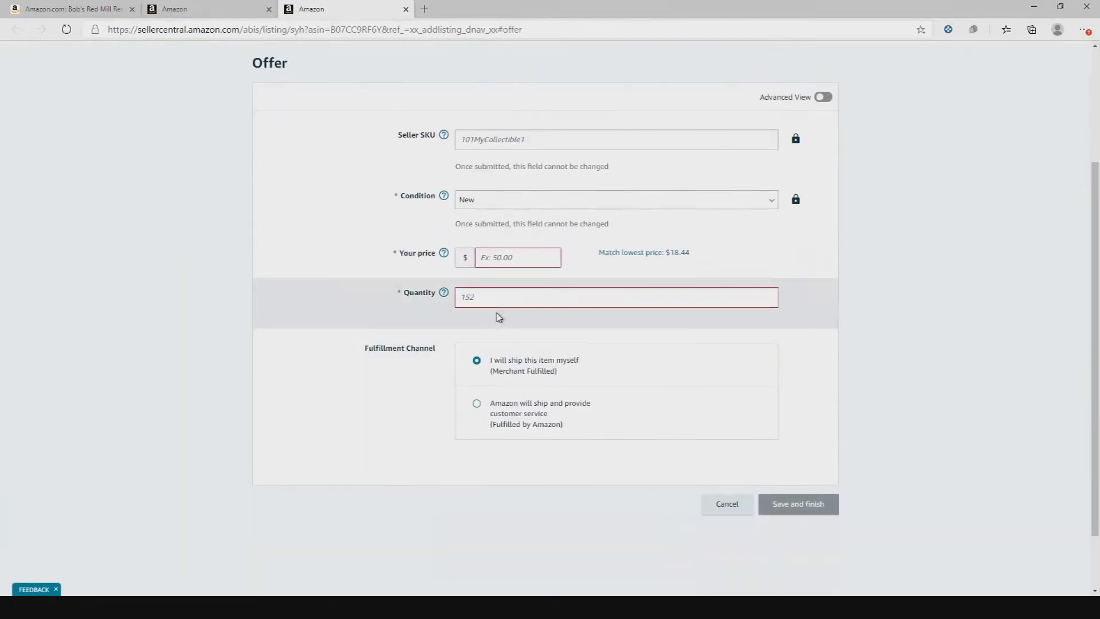
scroll(468, 199, "up", 1)
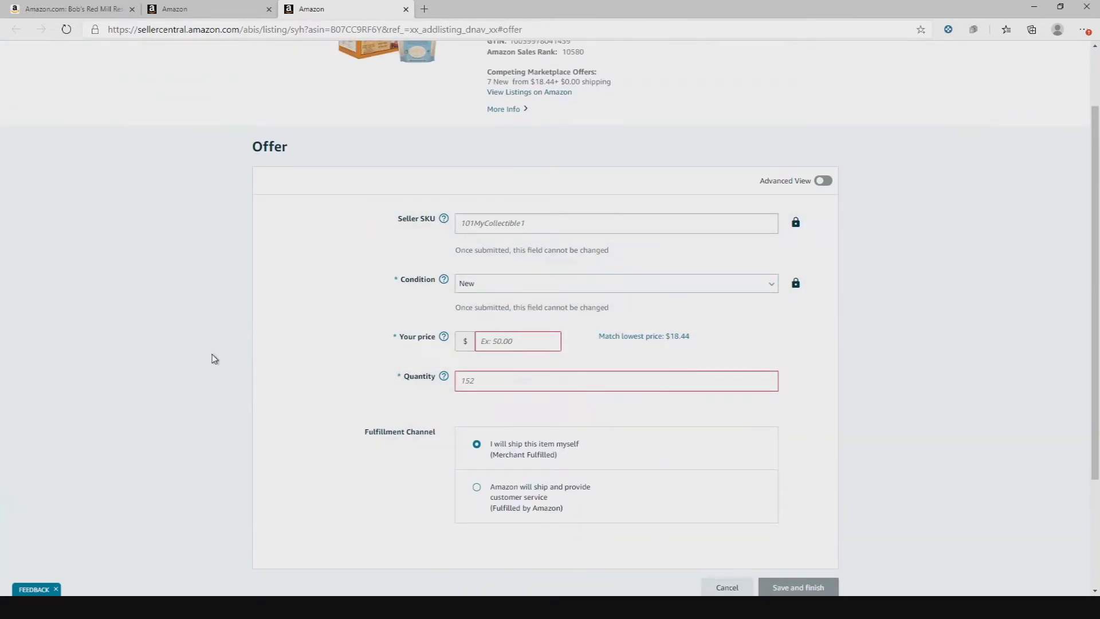
mouse_move(446, 269)
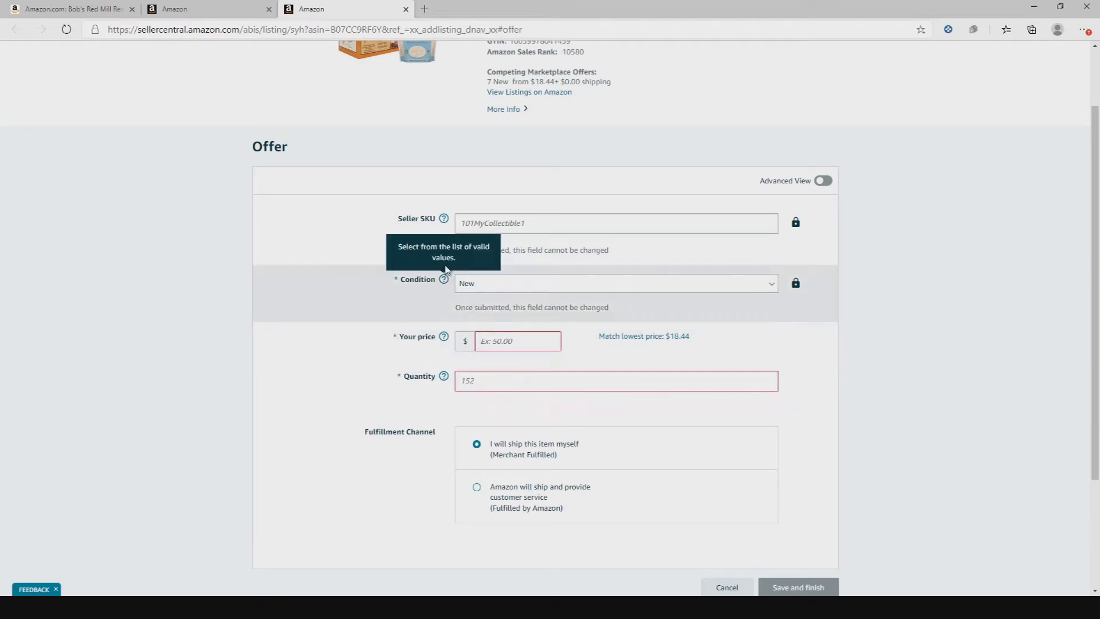
type("18")
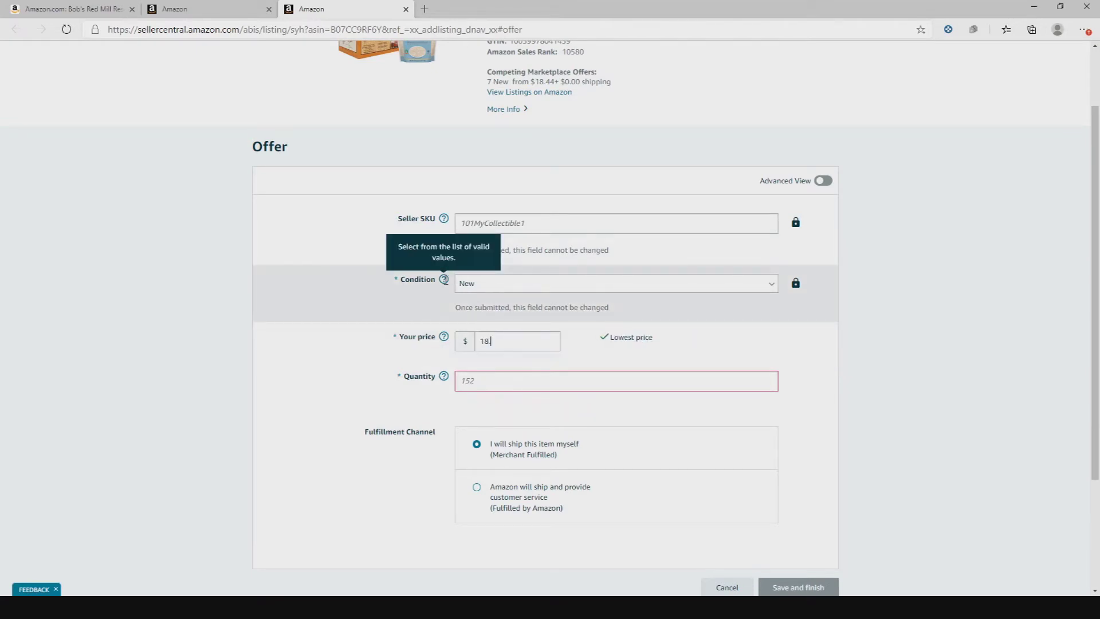
scroll(573, 320, "down", 3)
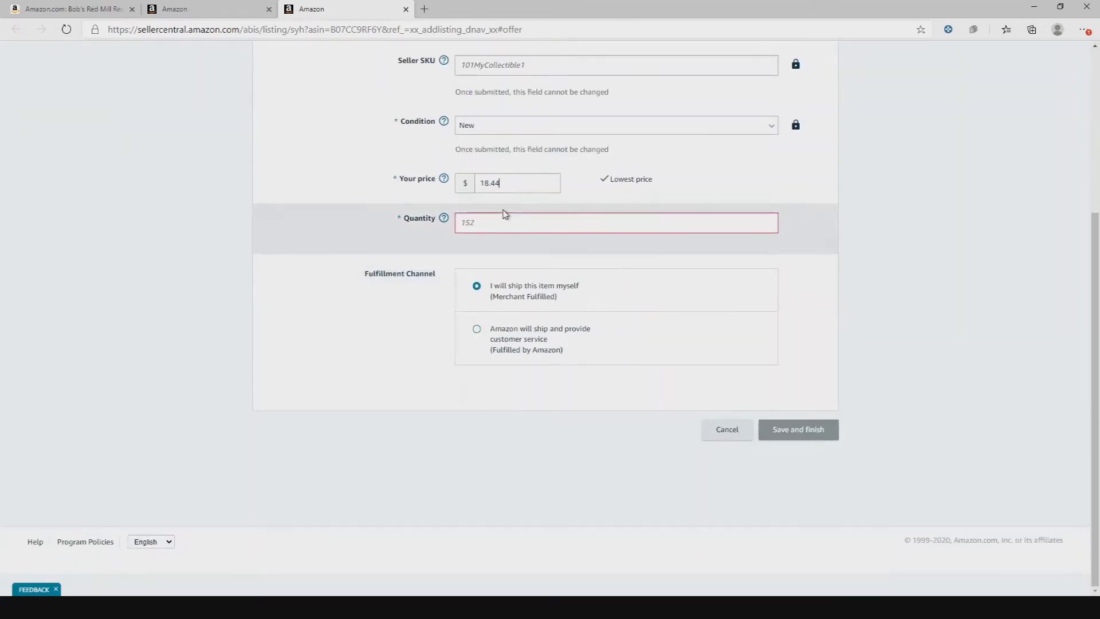
Step: Set the quantity of the oat bran cereal offer to 20
scroll(527, 235, "up", 5)
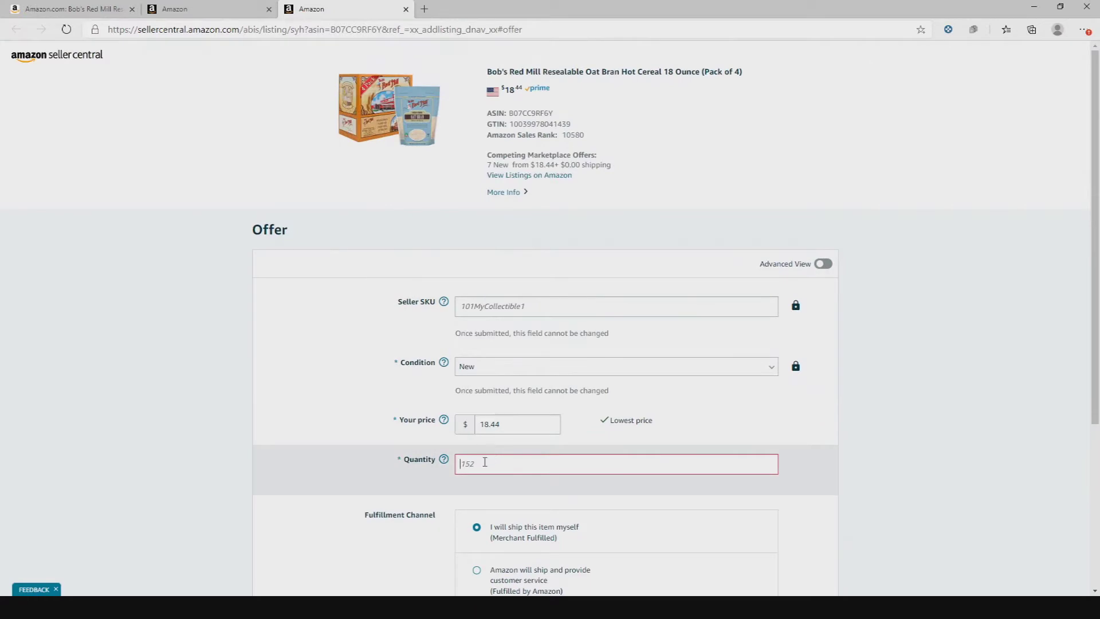
type("20")
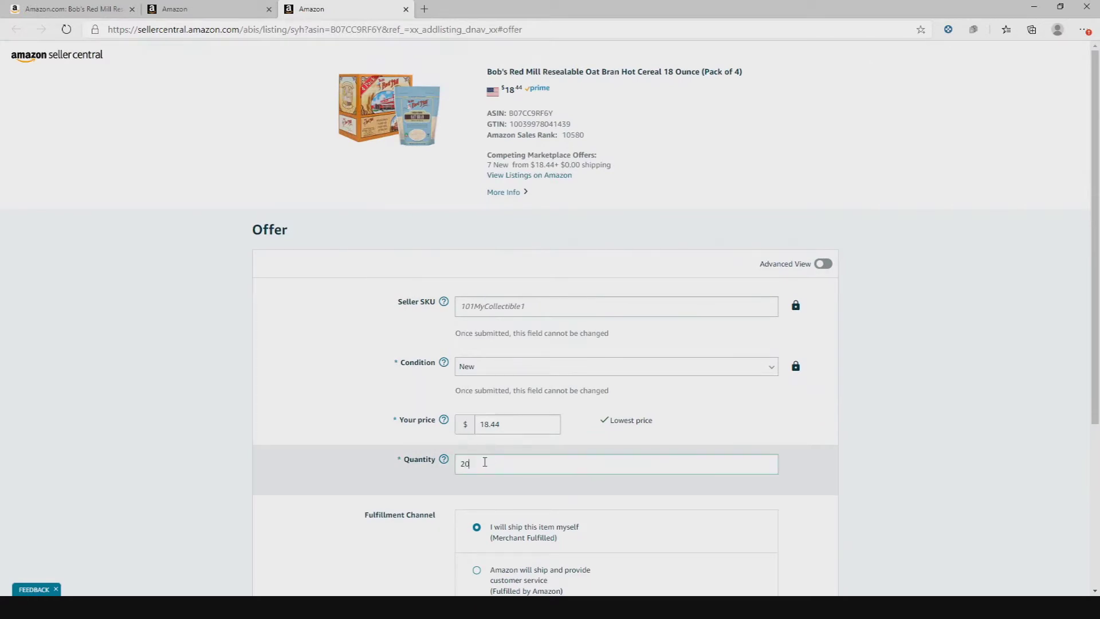
scroll(485, 462, "down", 5)
scroll(523, 374, "up", 3)
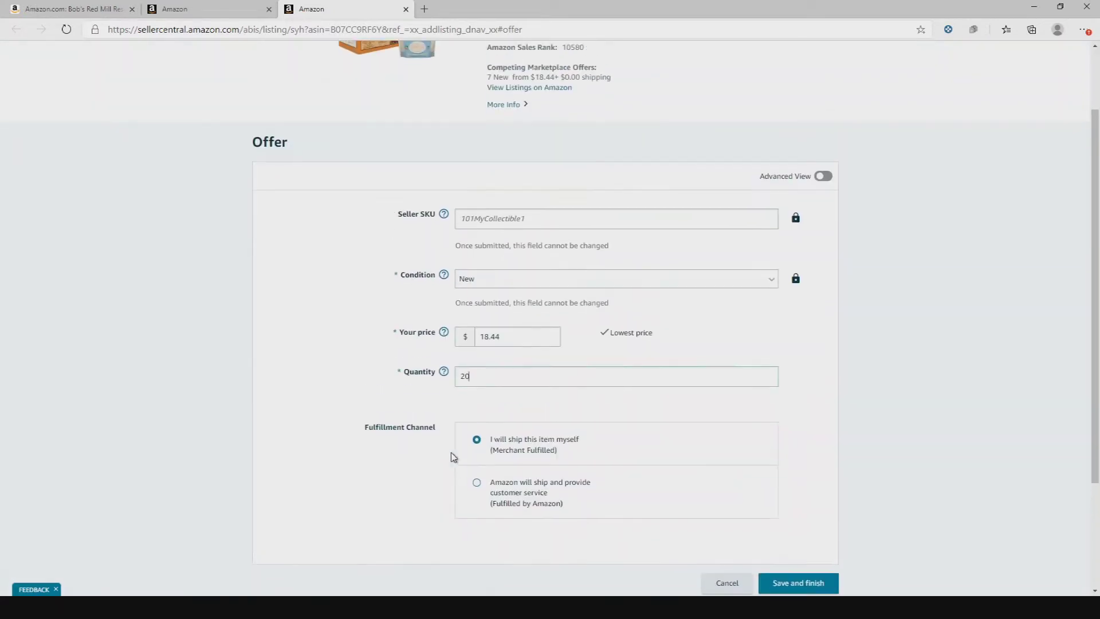
scroll(499, 349, "down", 3)
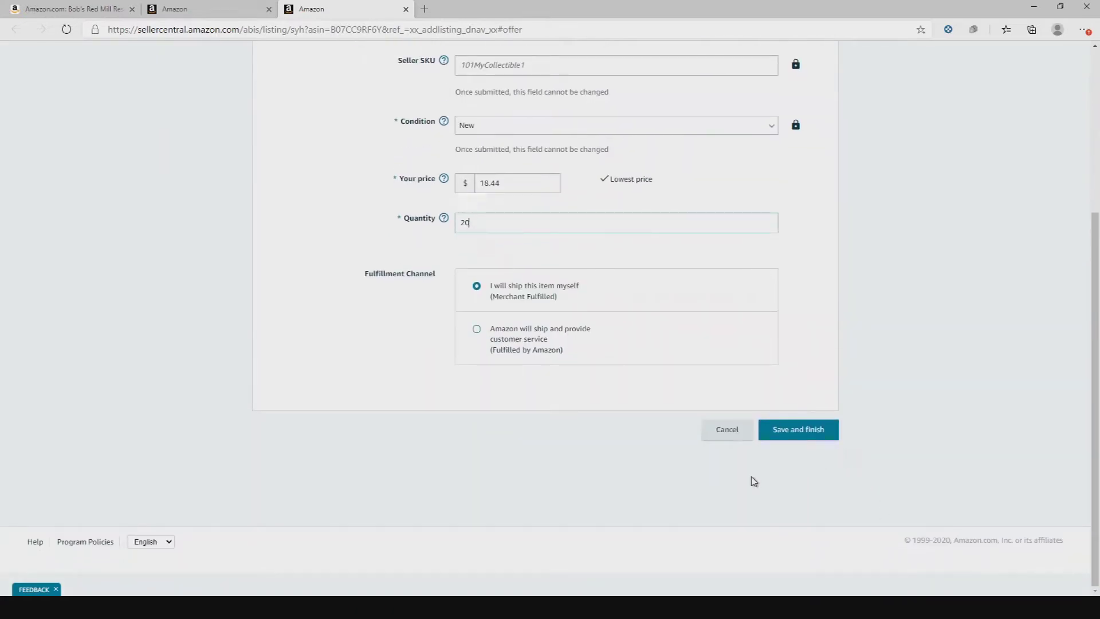
Step: Review the offer's details and fulfillment channel options, and cancel the offer without saving it
scroll(604, 508, "up", 2)
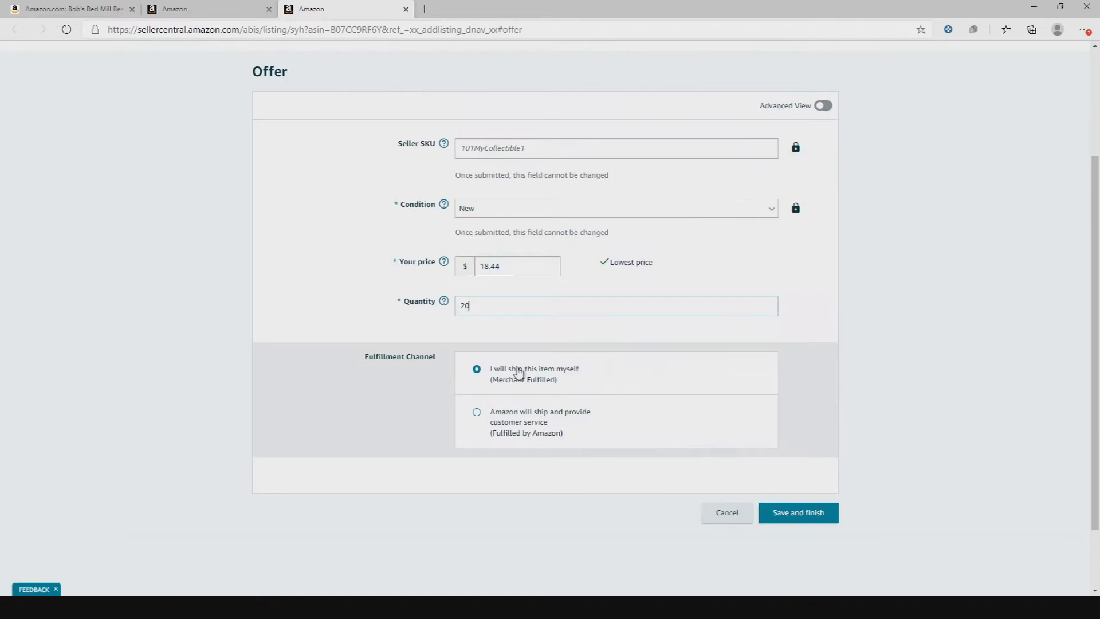
scroll(659, 464, "up", 3)
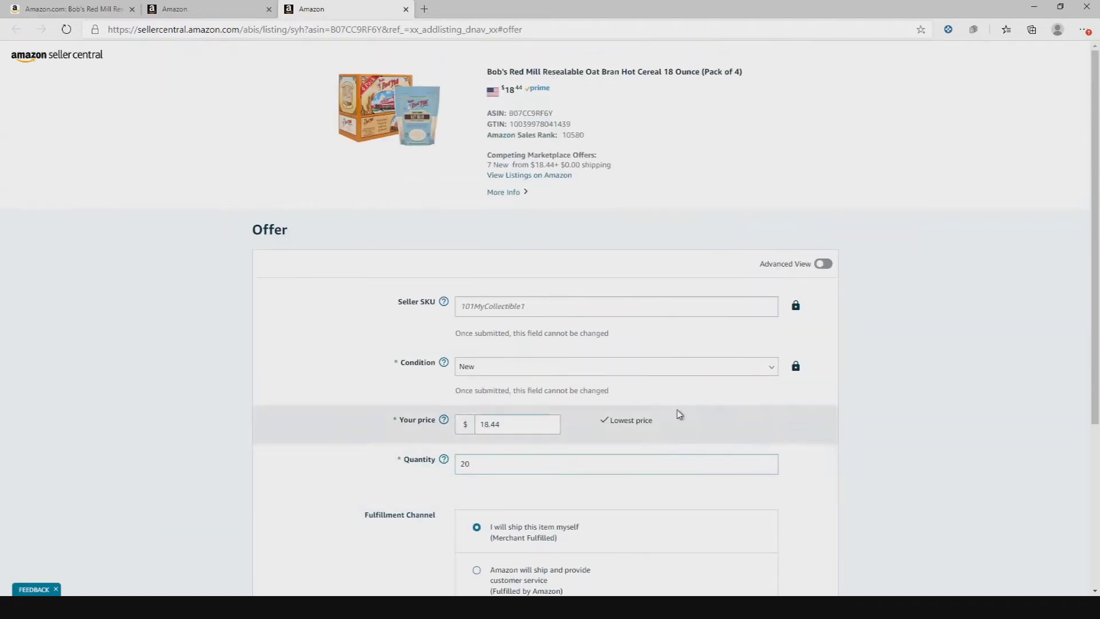
scroll(801, 418, "down", 3)
scroll(648, 412, "up", 3)
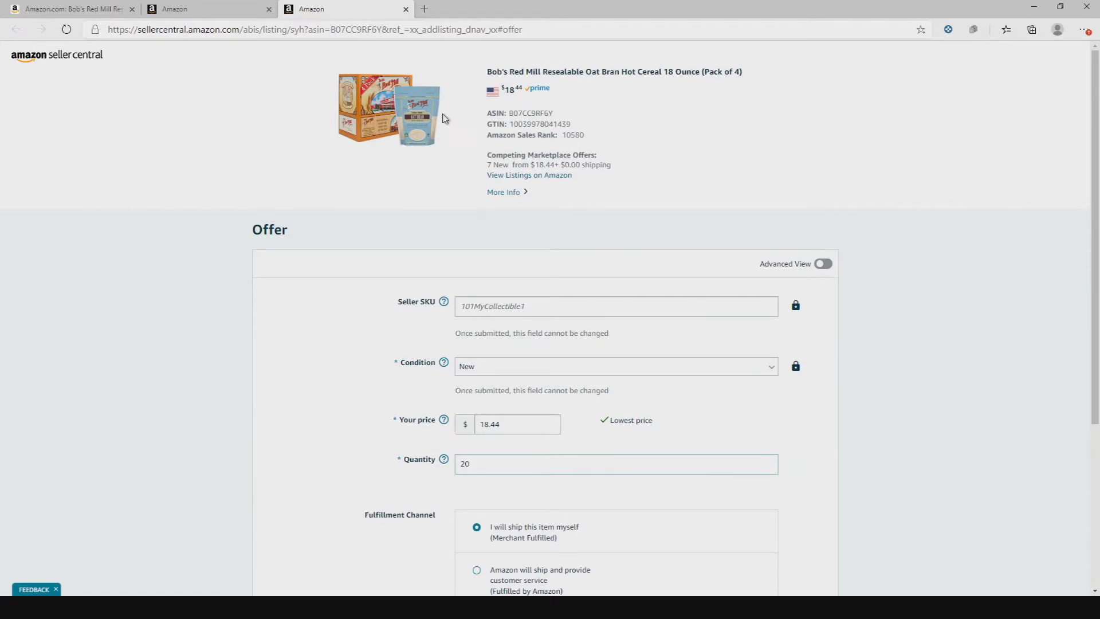
scroll(543, 236, "down", 4)
scroll(211, 143, "up", 4)
scroll(741, 429, "down", 4)
left_click(727, 429)
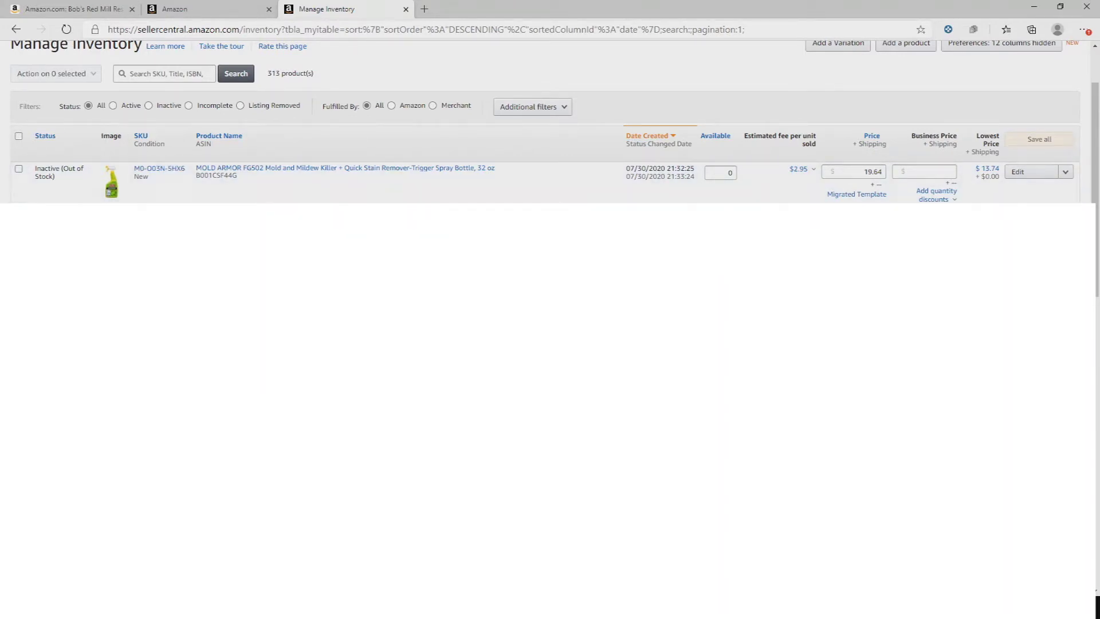
Step: Convert the MOLD ARMOR FG502 spray bottle listing to Fulfilled by Amazon with the option to convert and send inventory
left_click(19, 169)
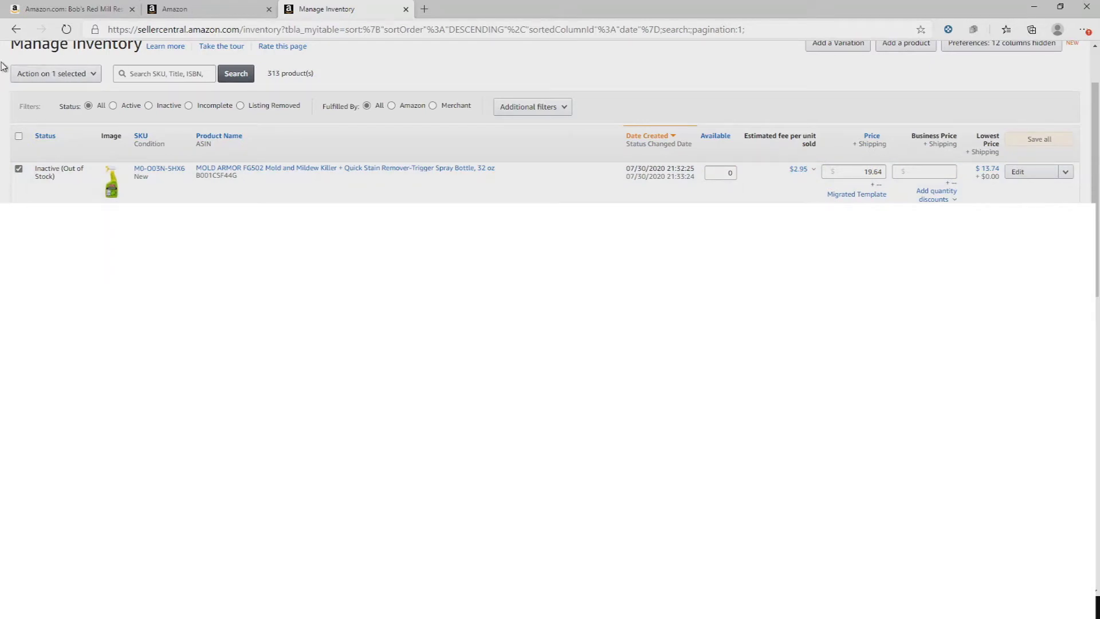
left_click(93, 76)
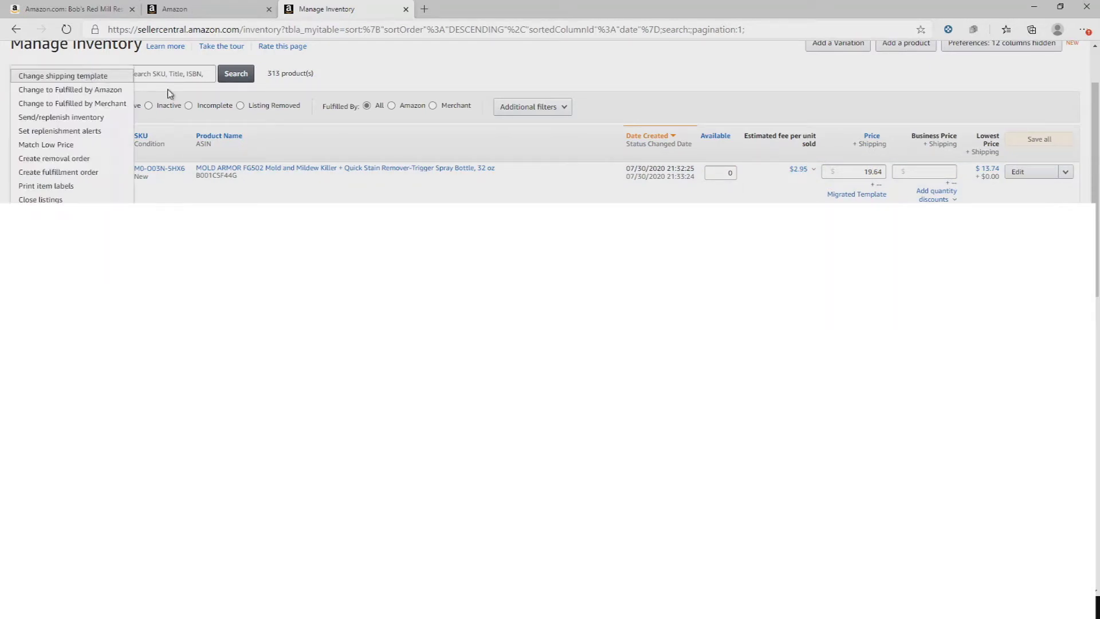
left_click(68, 89)
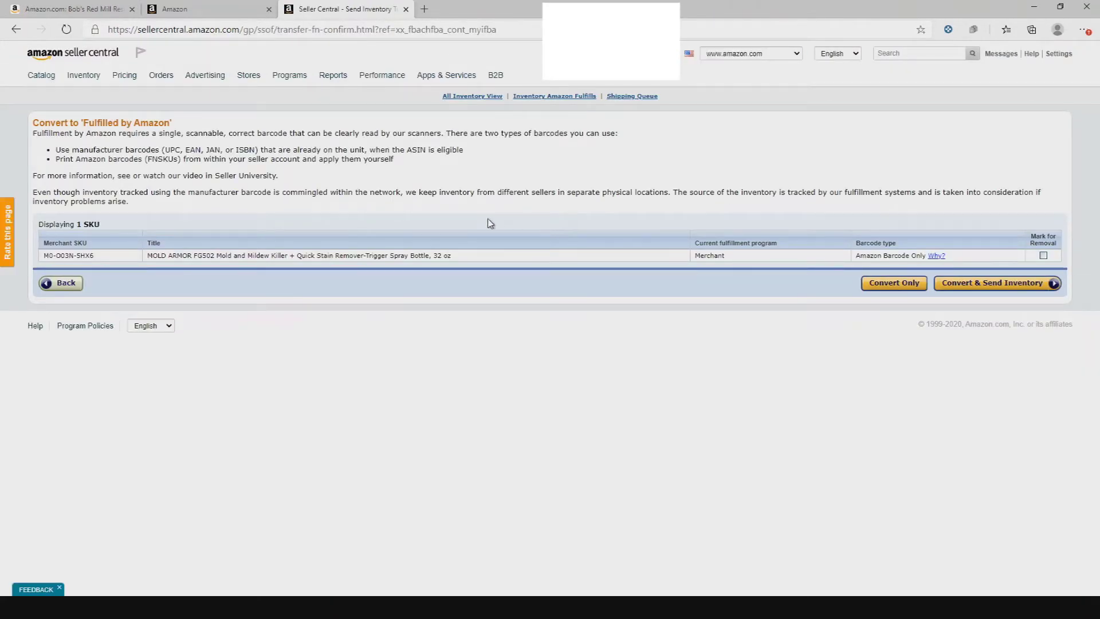
left_click(963, 288)
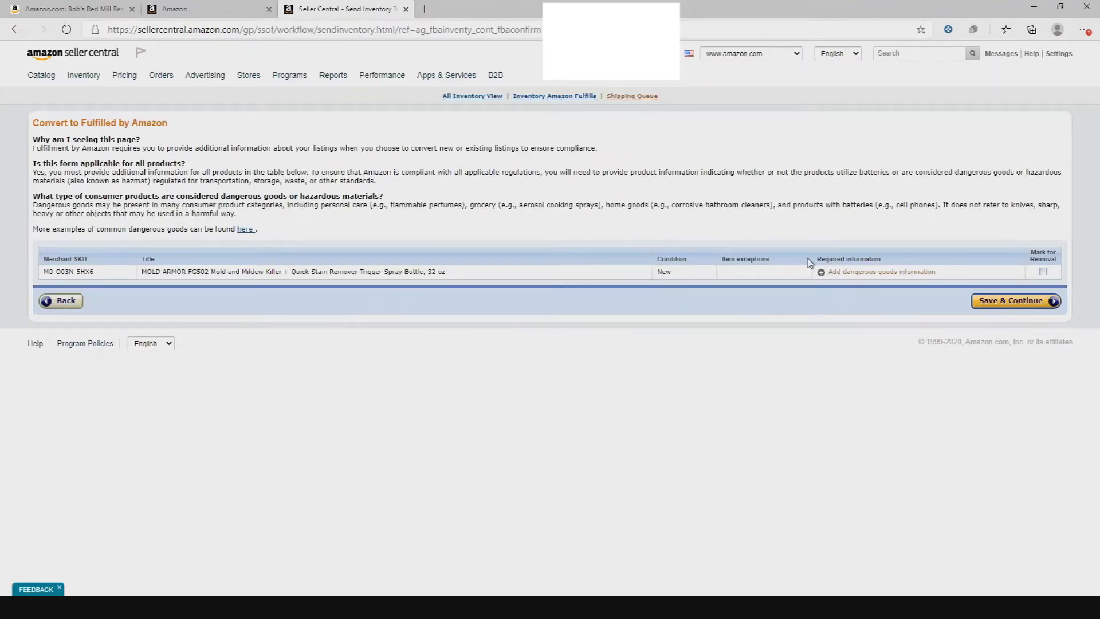
Step: Add the spray bottle's dangerous goods information, answering No to both battery use and hazardous material regulation, and submit it
left_click(848, 273)
scroll(602, 305, "down", 2)
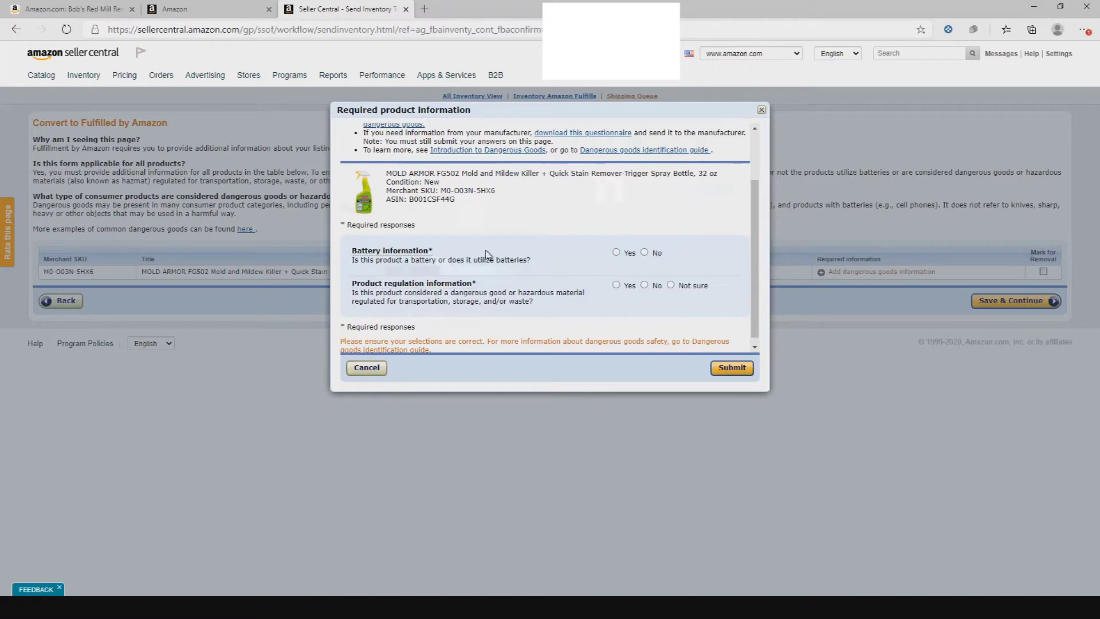
left_click(645, 253)
left_click(644, 284)
left_click(731, 368)
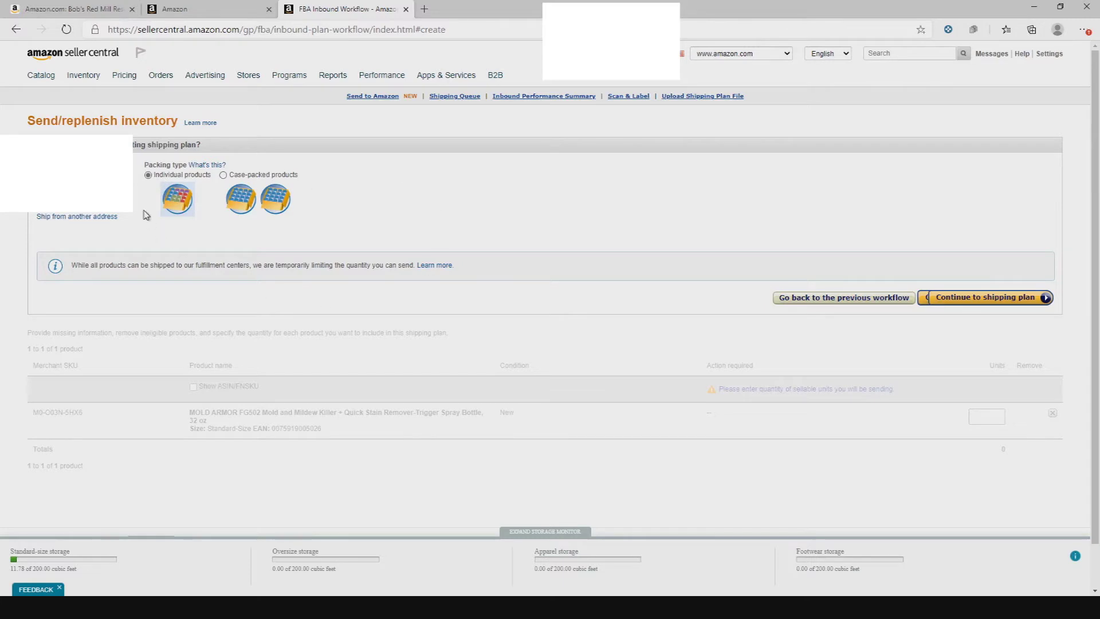
Step: Continue to a new shipping plan with individual products and set the spray bottle's units to 1
left_click(967, 302)
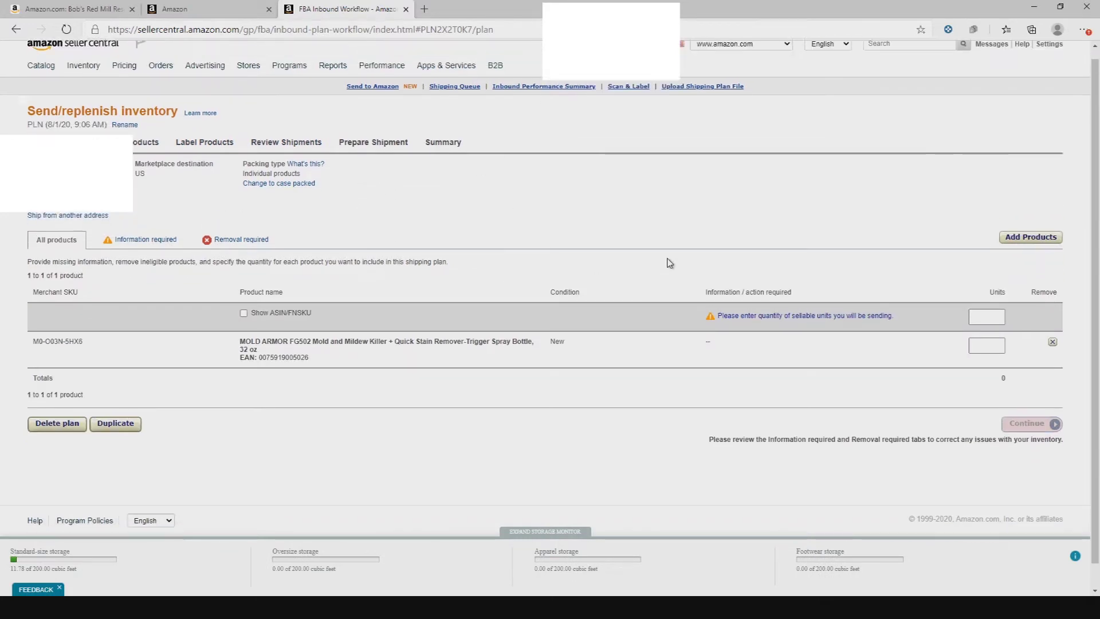
left_click(990, 327)
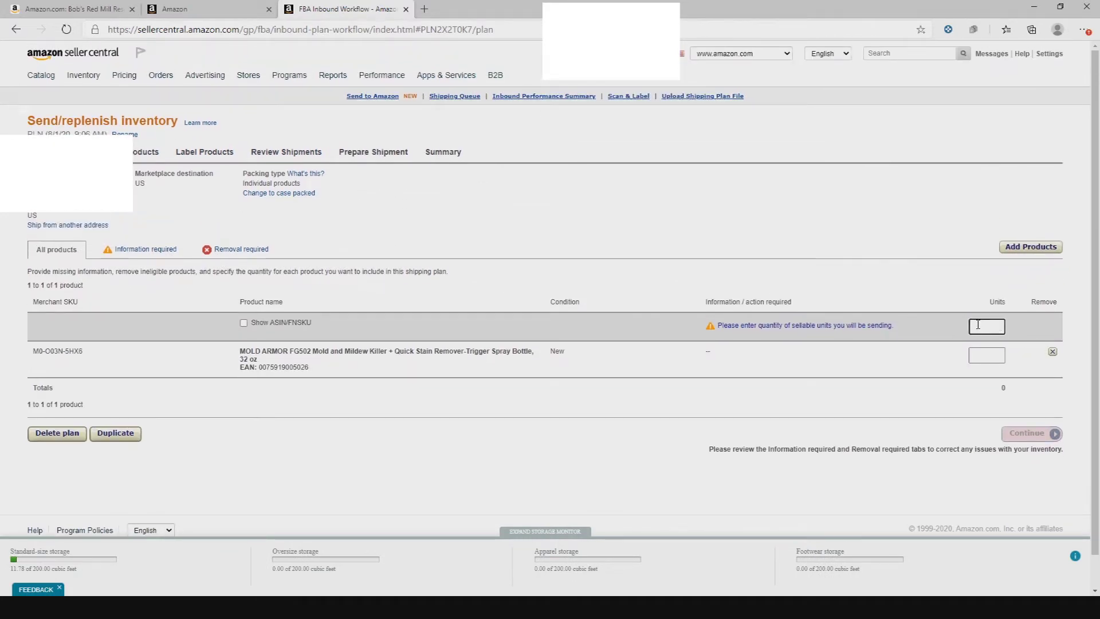
type("1")
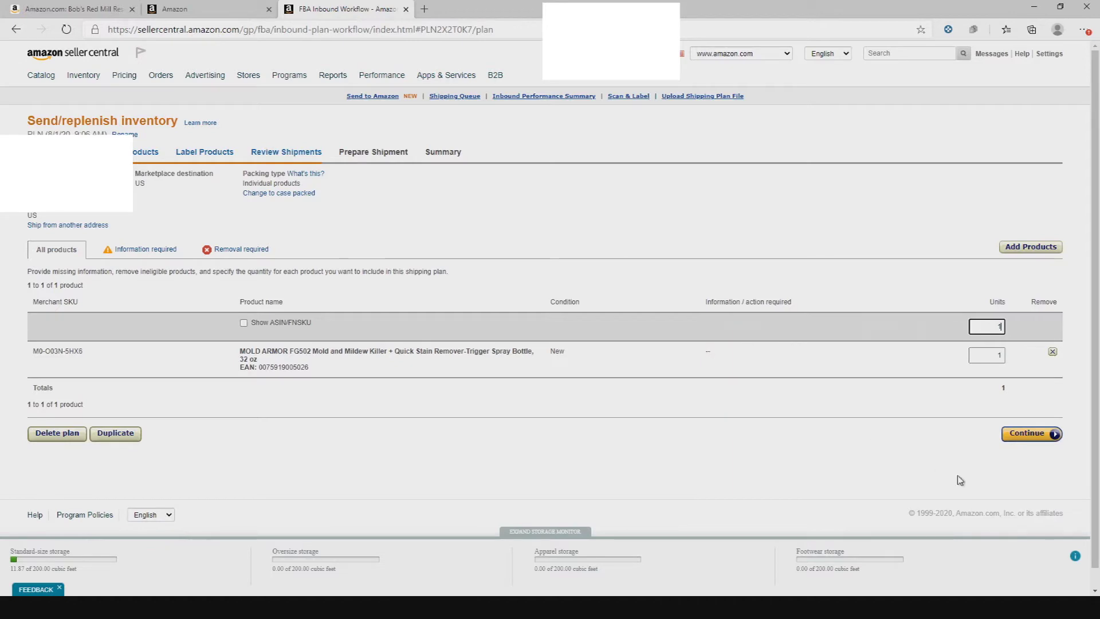
Step: Set Merchant as the preparer for all products, apply the Liquids (non glass) prep category, and continue to labeling
left_click(1041, 438)
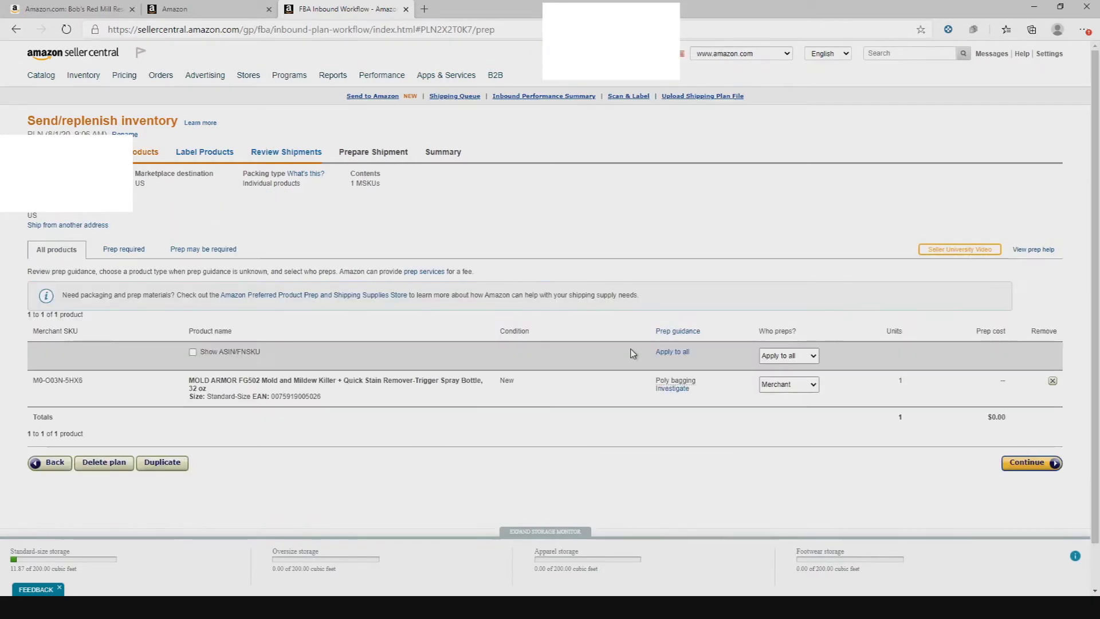
scroll(693, 298, "down", 1)
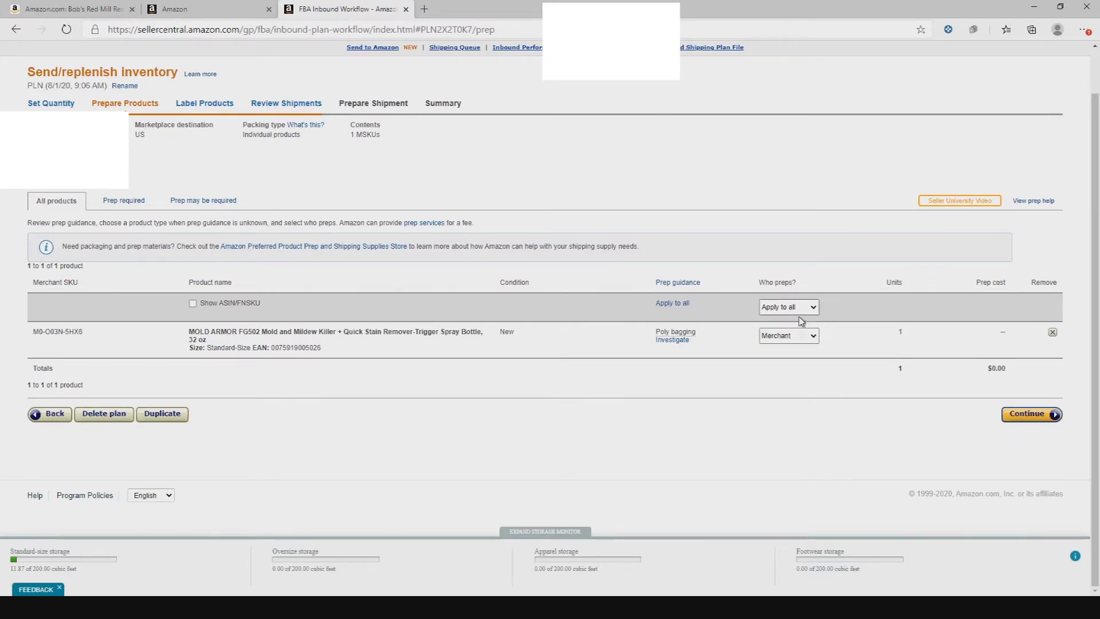
left_click(793, 339)
left_click(673, 304)
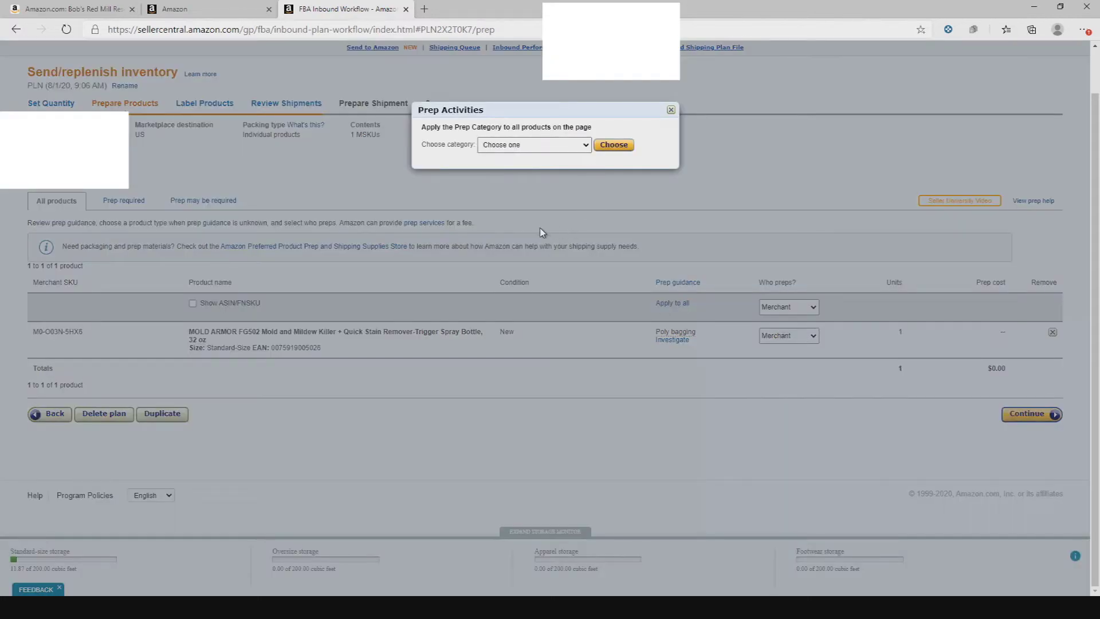
left_click(511, 231)
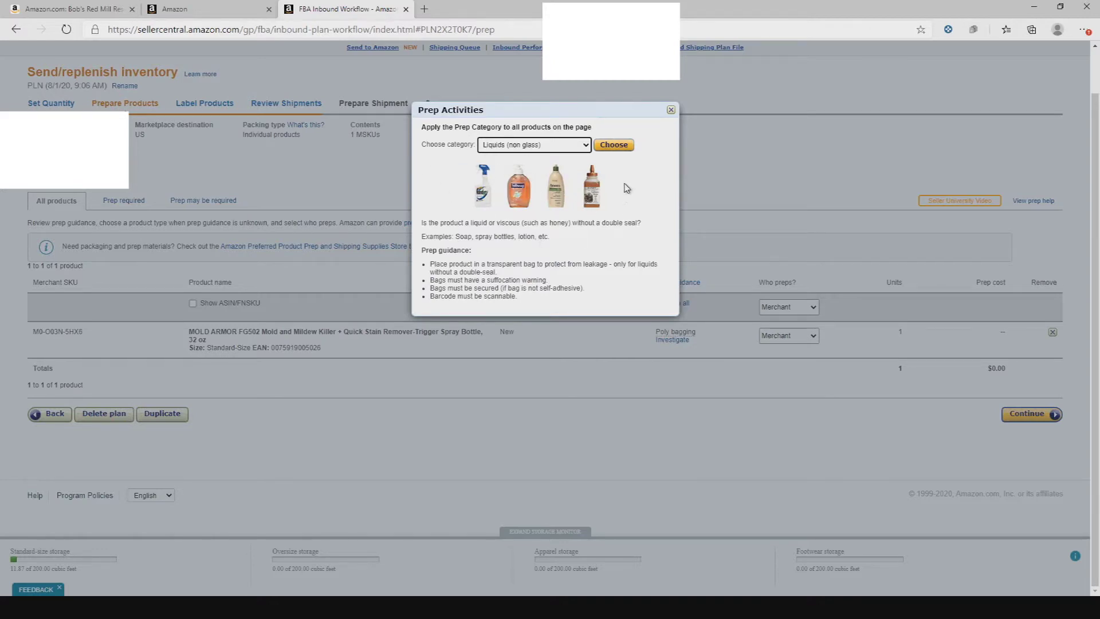
left_click(619, 147)
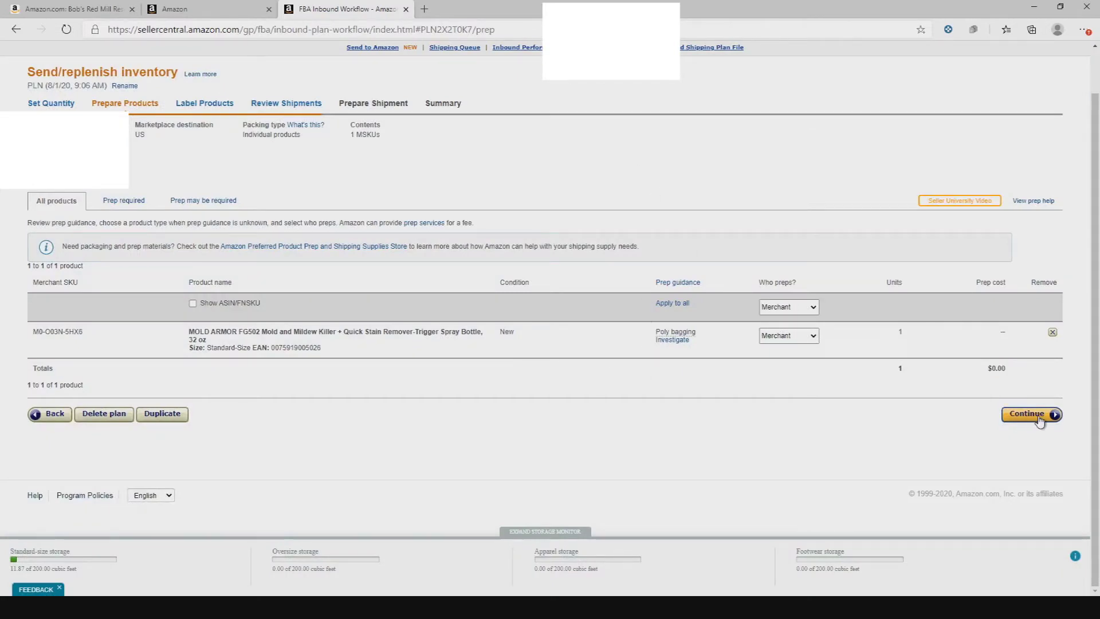
left_click(1031, 418)
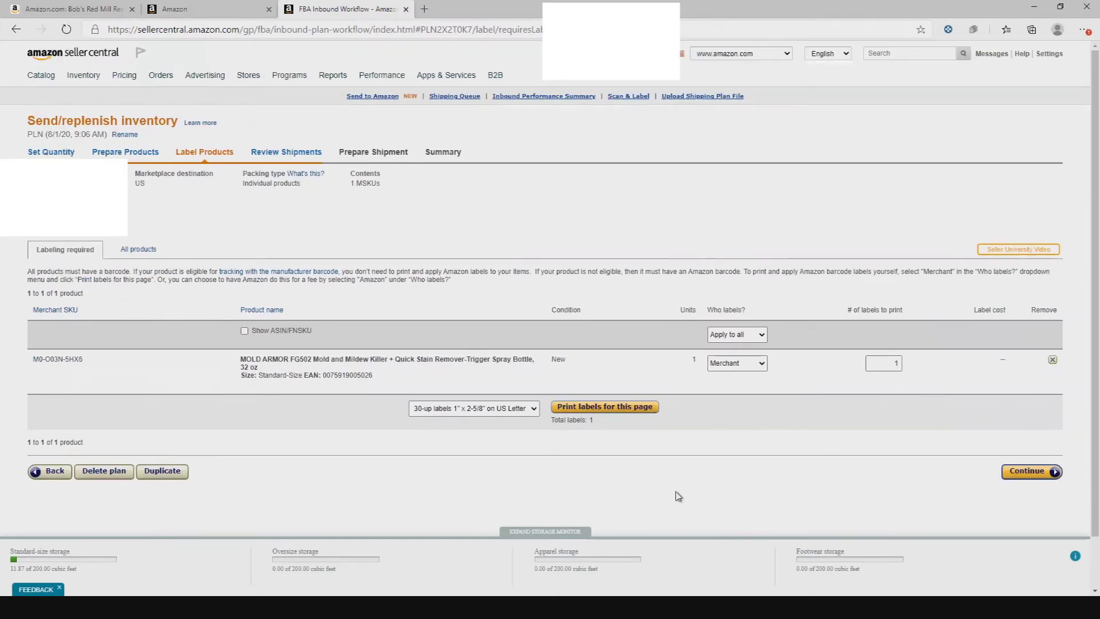
Step: Generate the spray bottle's 30-up product label for printing, view products.pdf, and close it
left_click(605, 408)
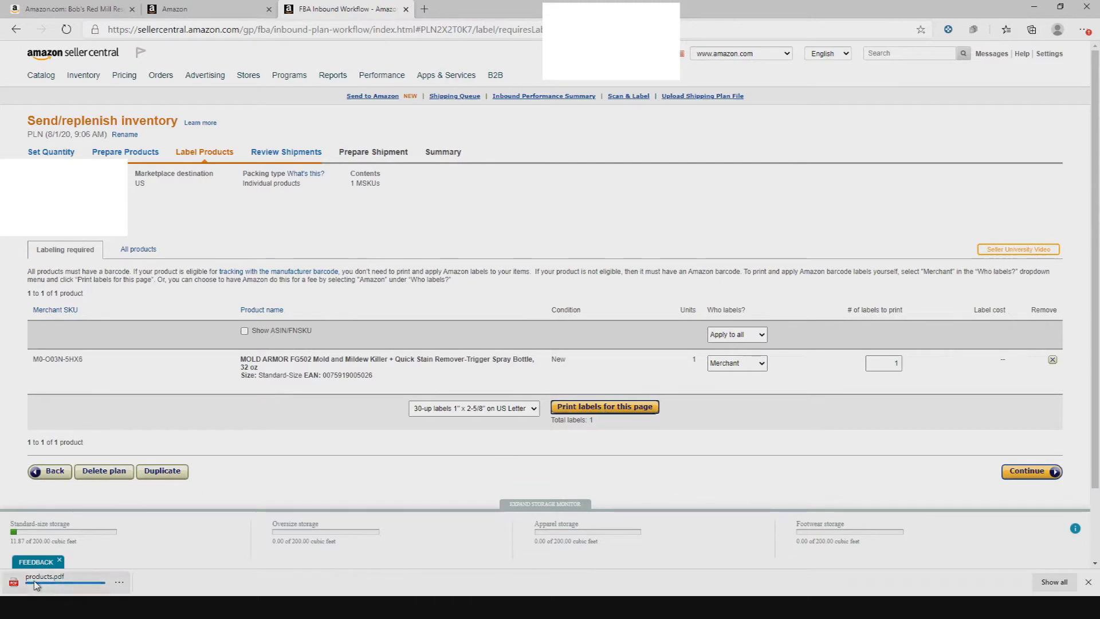
left_click(65, 585)
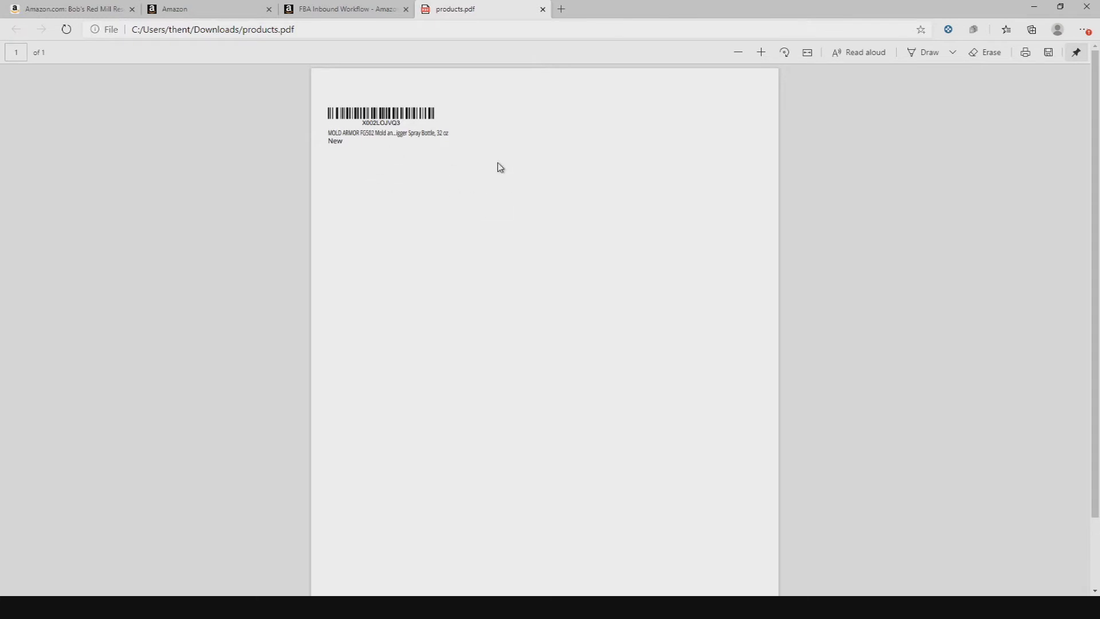
left_click(543, 10)
scroll(386, 280, "down", 1)
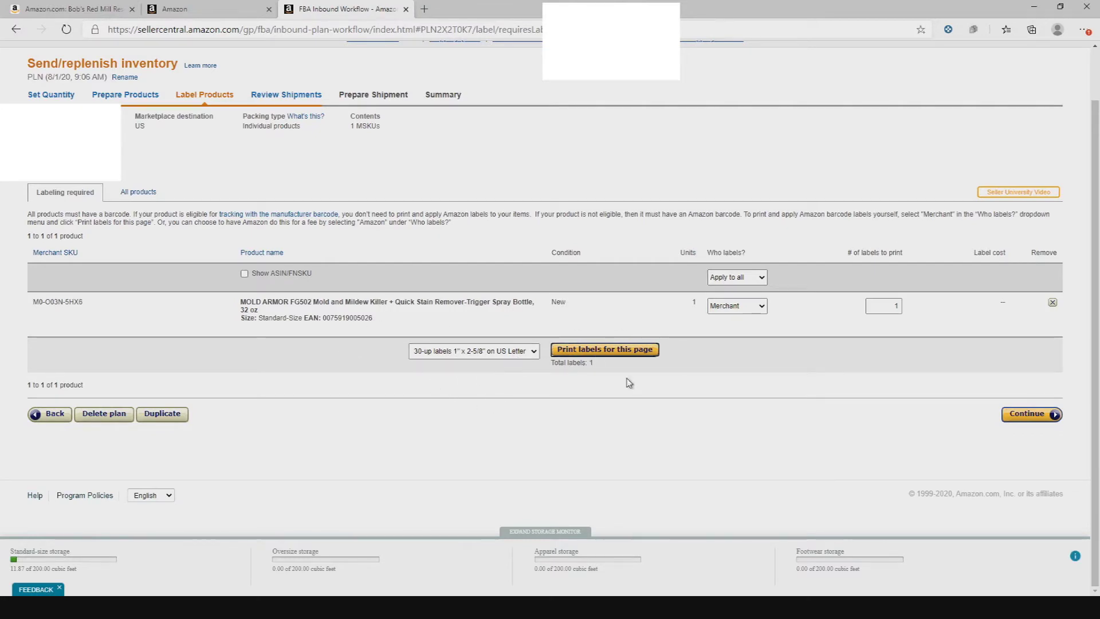
Step: Continue to the shipment review, approve the new shipment to CLT2, and start working on it
left_click(1046, 414)
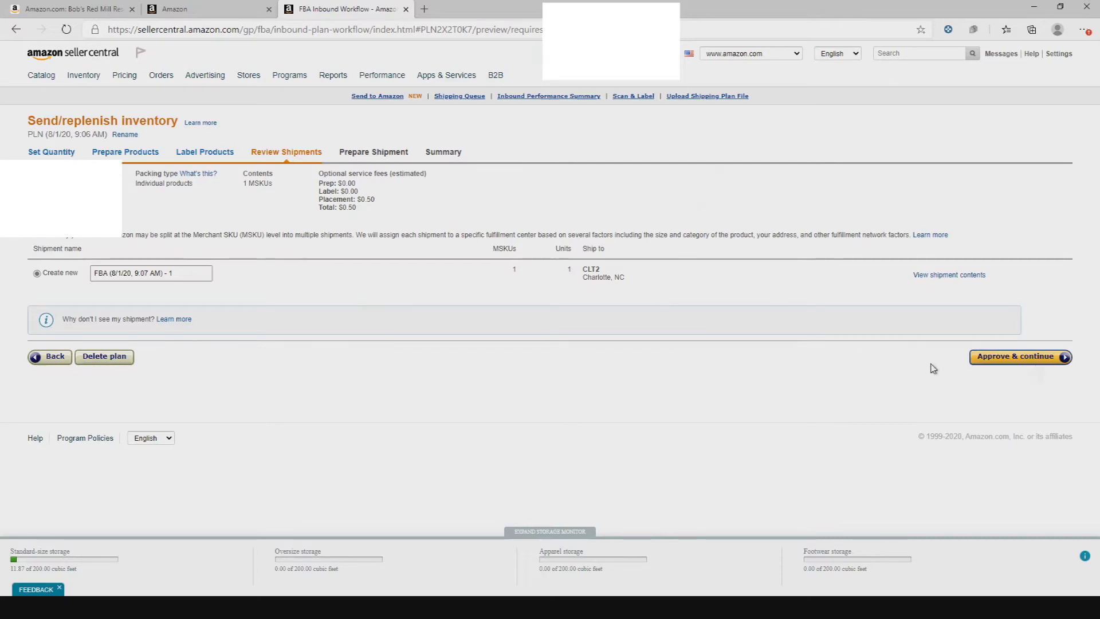
left_click(1010, 361)
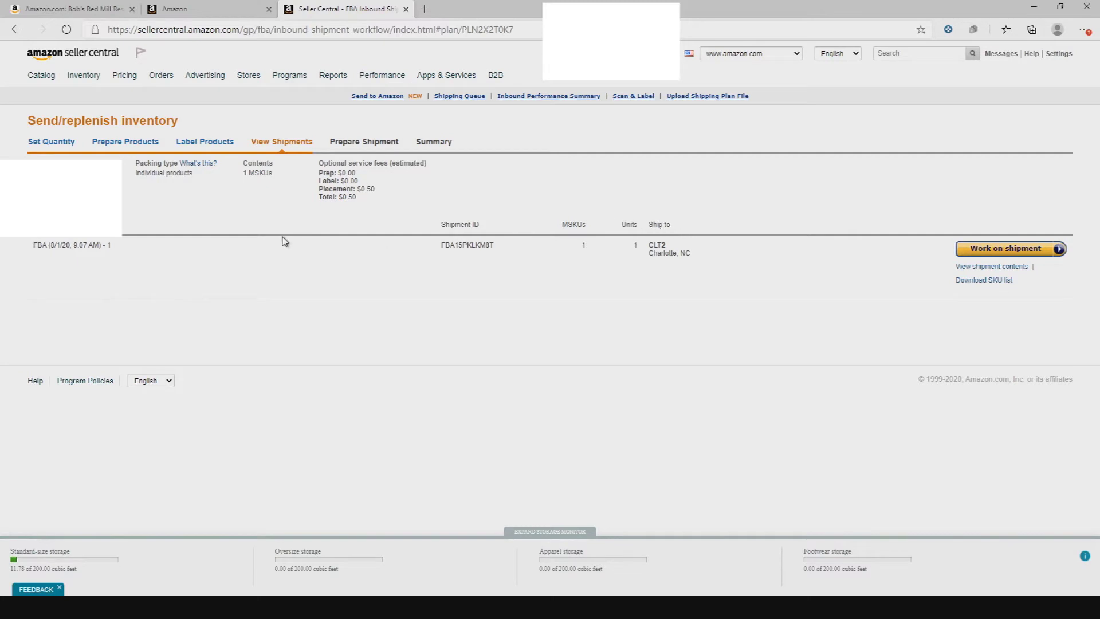
left_click(982, 252)
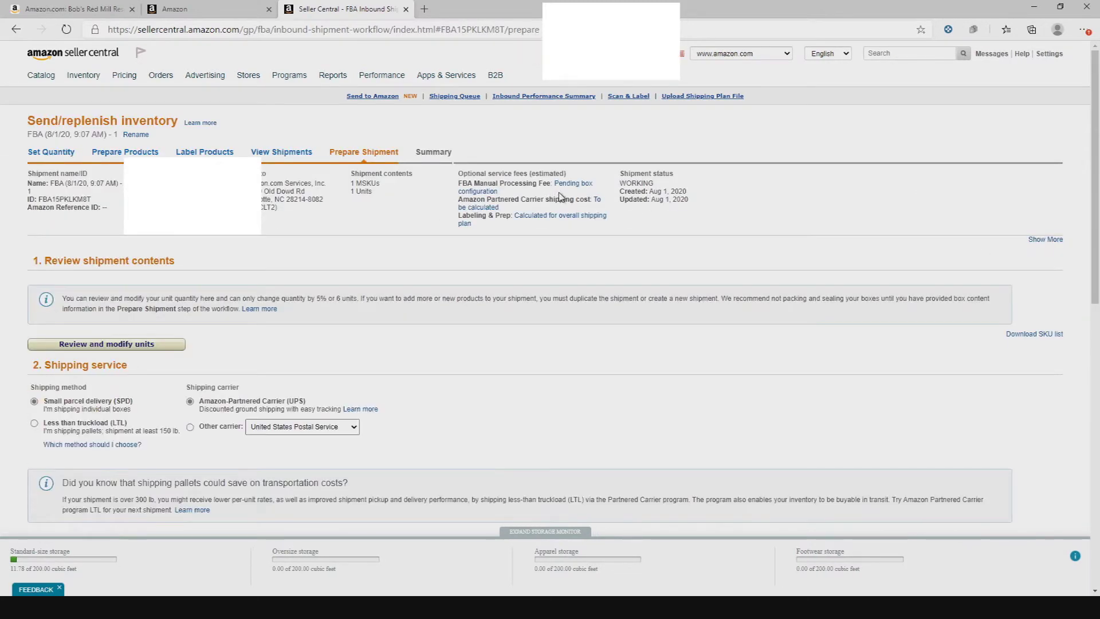
Step: Review the shipment's details and shipping service options, comparing the other-carrier choice while keeping Amazon-Partnered Carrier (UPS)
scroll(560, 196, "down", 4)
scroll(560, 196, "up", 1)
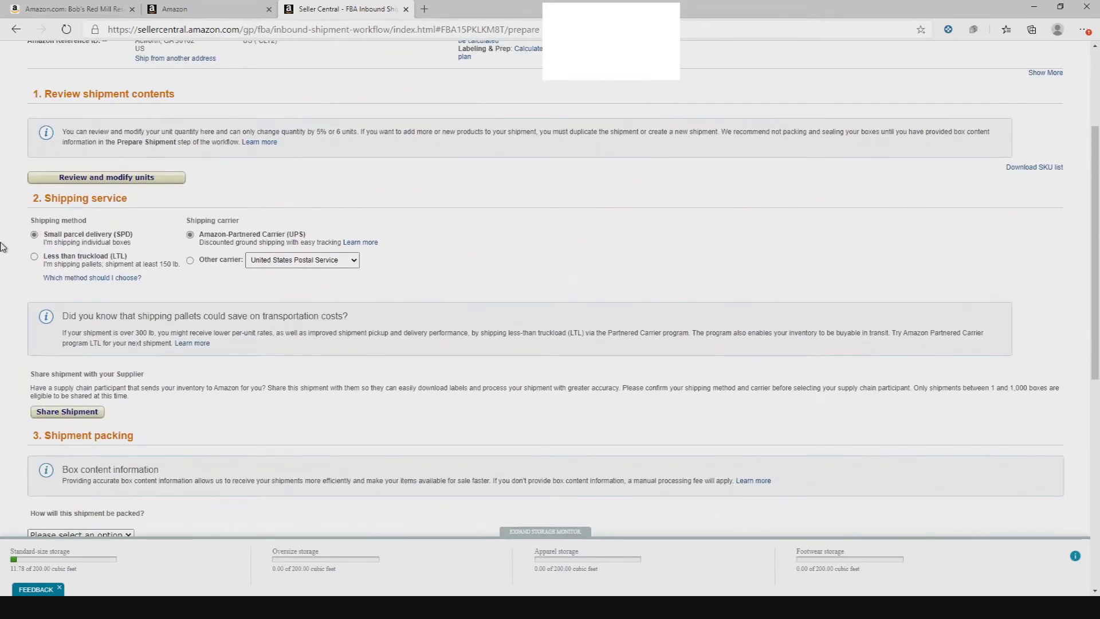
scroll(626, 285, "up", 3)
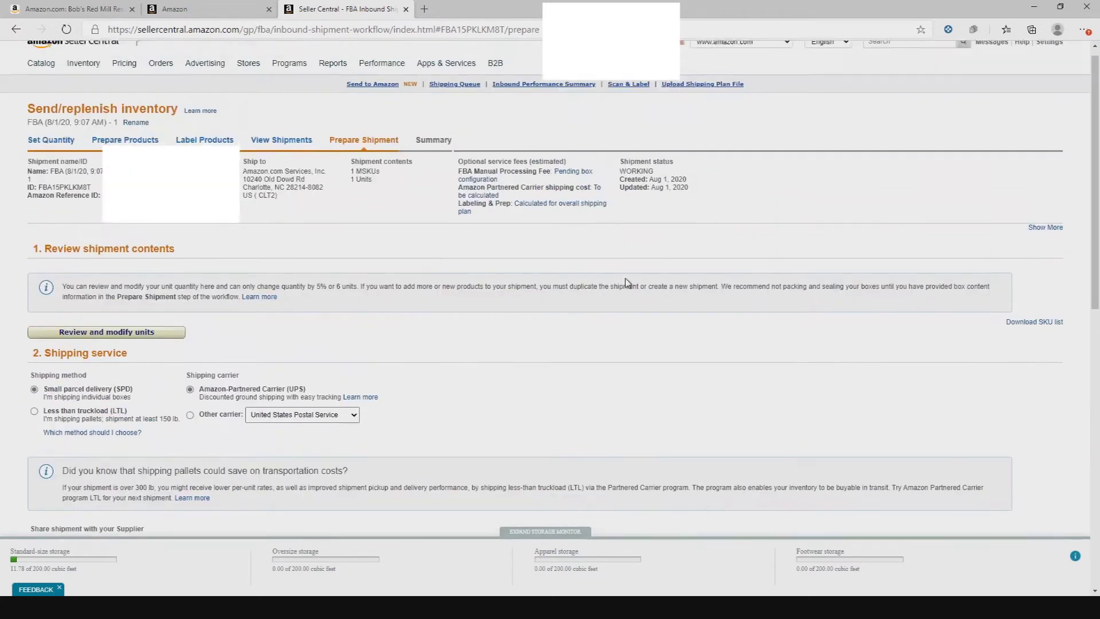
scroll(628, 283, "down", 1)
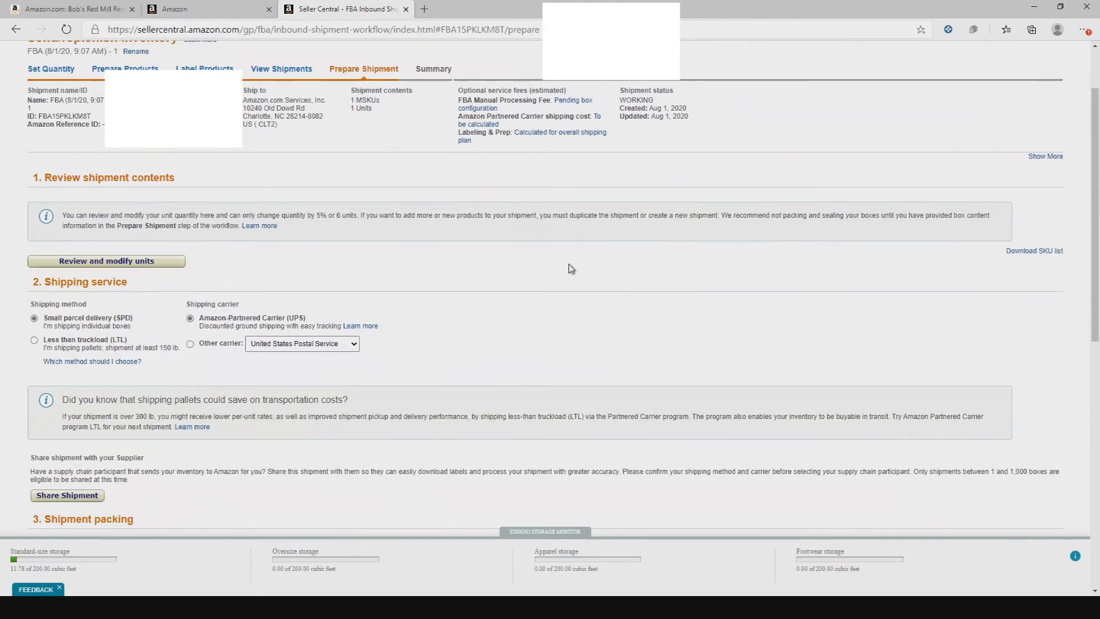
scroll(430, 346, "down", 2)
scroll(429, 346, "up", 2)
scroll(319, 321, "down", 2)
scroll(317, 332, "up", 2)
left_click(191, 344)
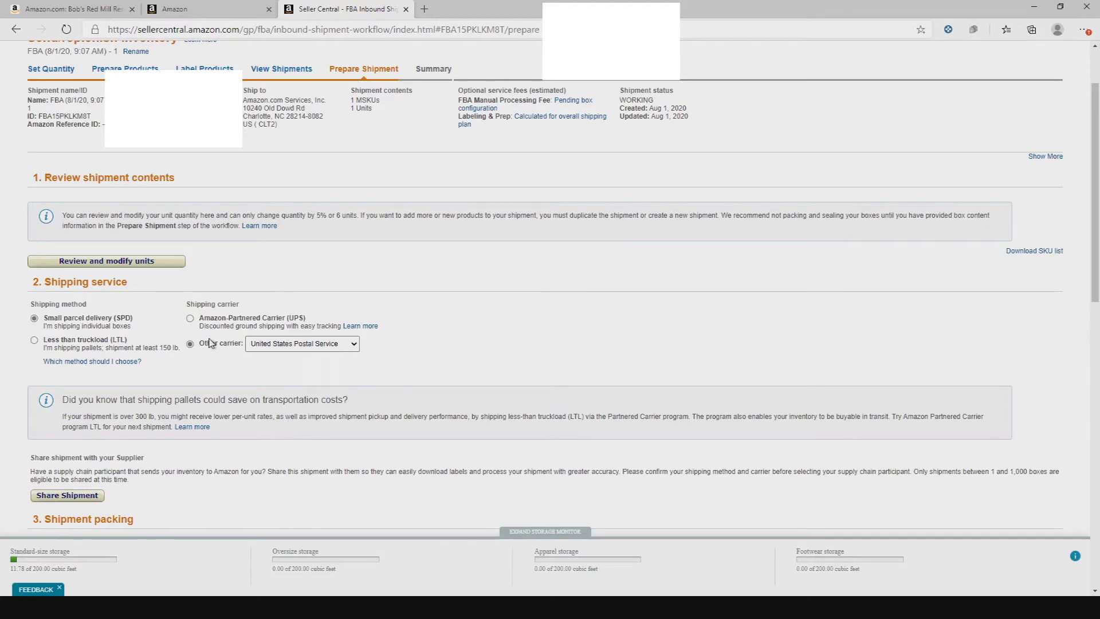
left_click(190, 318)
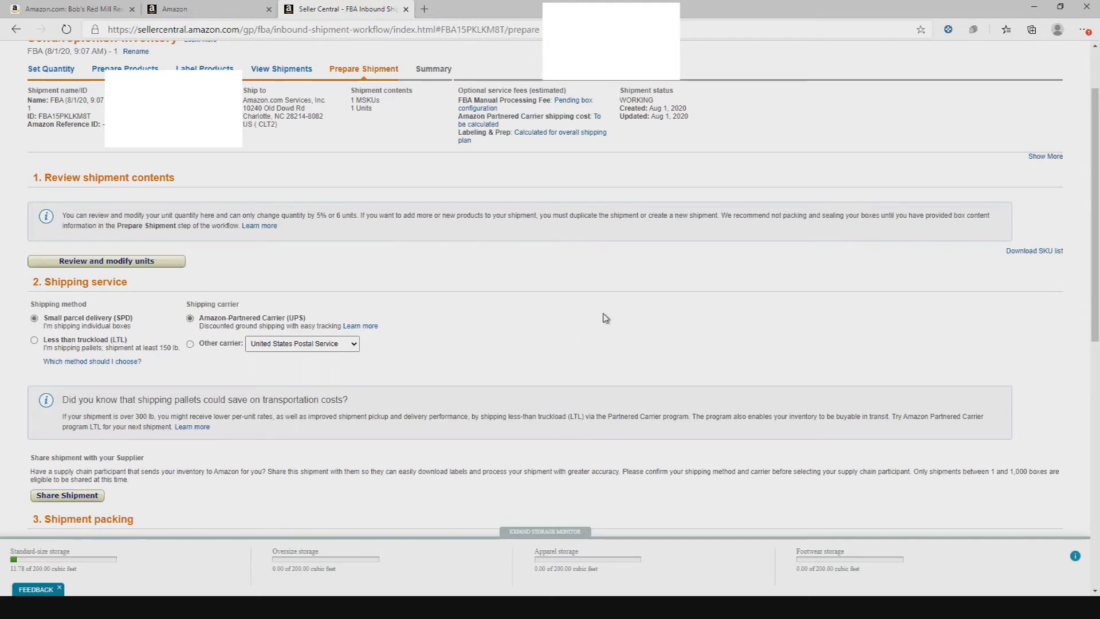
Step: Try packing the shipment in multiple boxes with an additional box configuration for the spray bottle
scroll(547, 283, "down", 6)
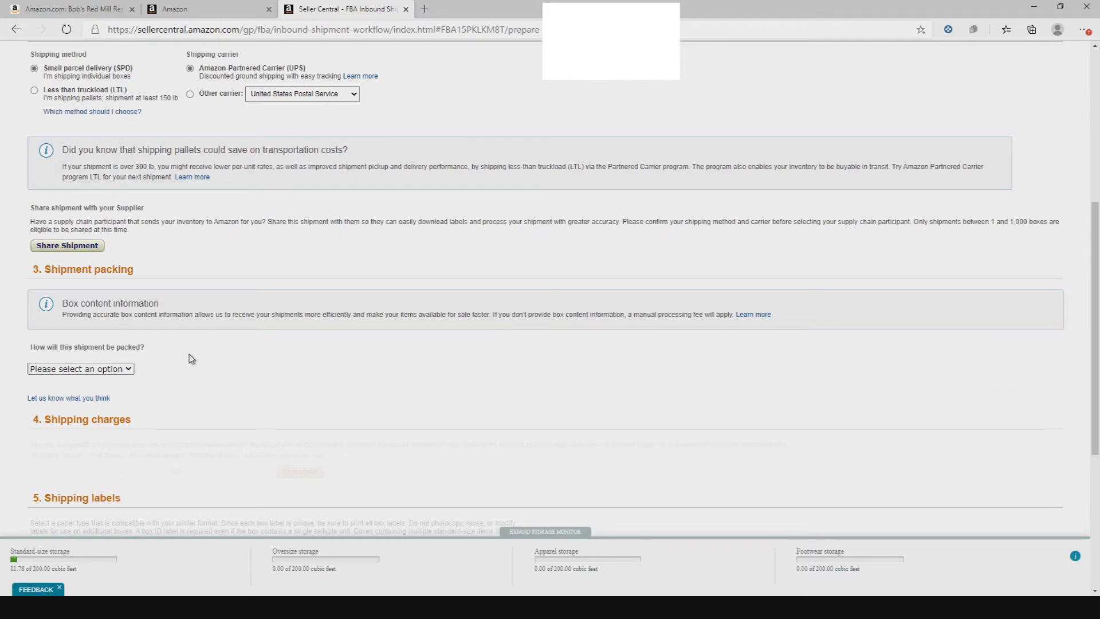
left_click(106, 410)
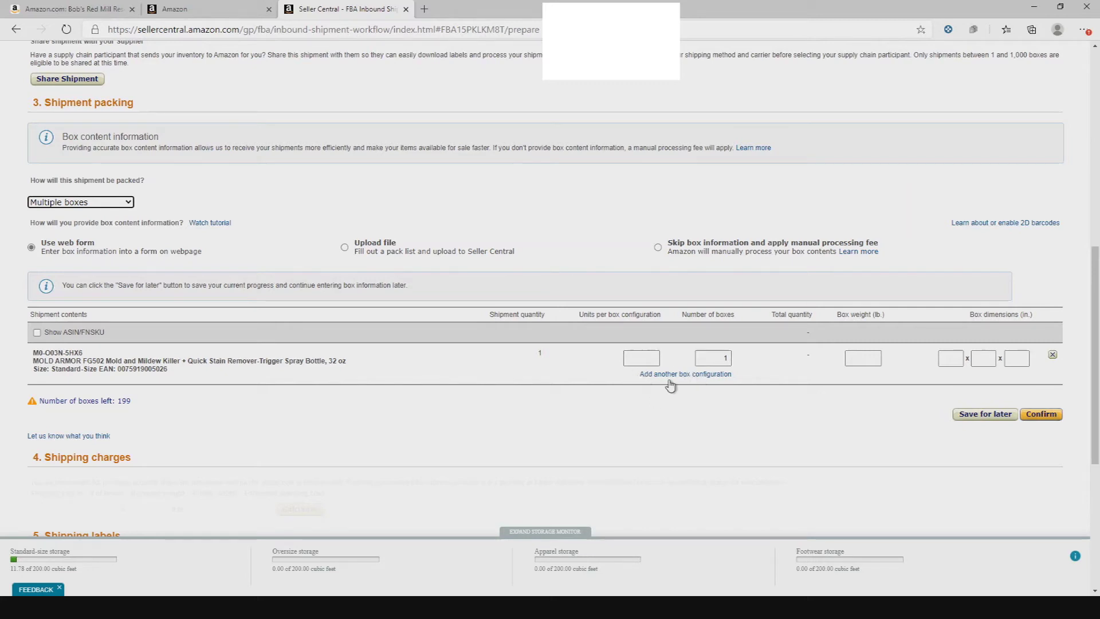
left_click(685, 374)
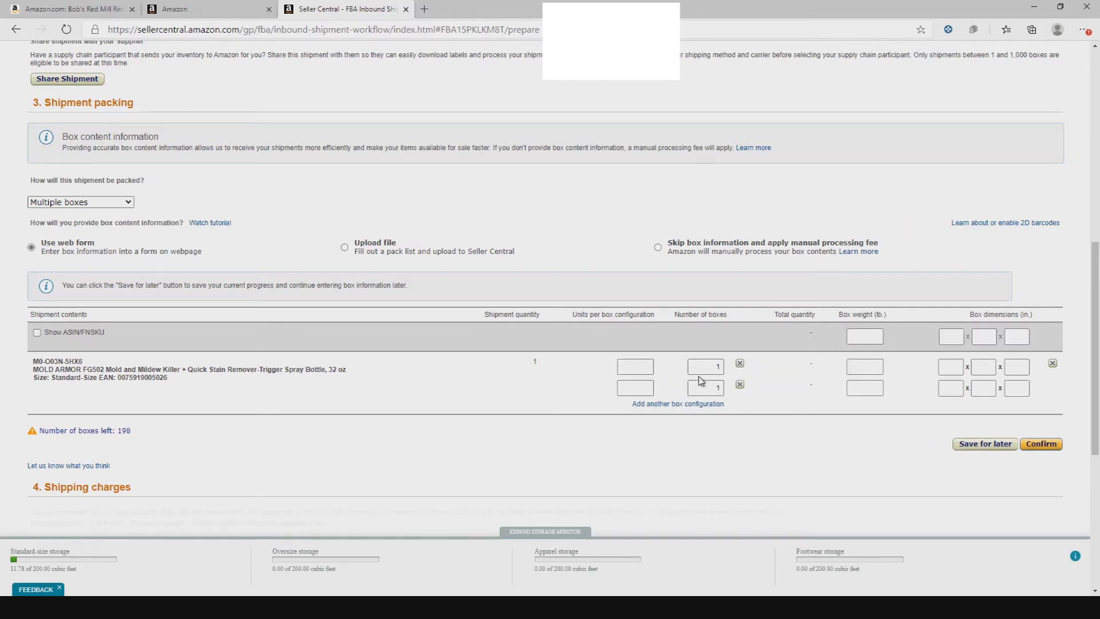
scroll(664, 437, "up", 2)
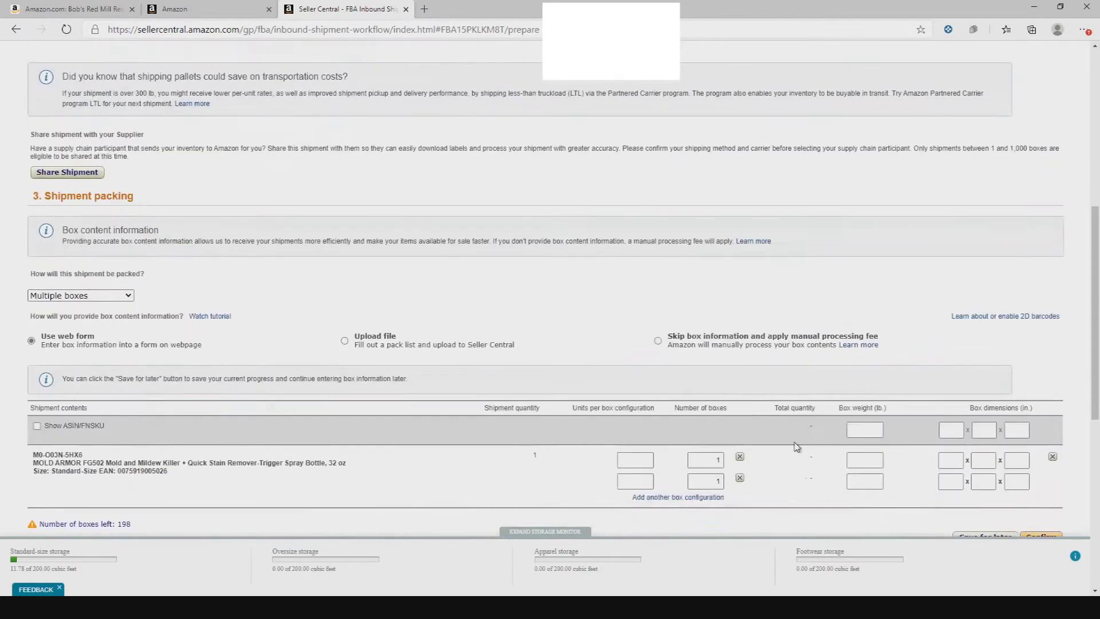
left_click(740, 468)
Step: Set the shipment packing to Everything in one box
scroll(515, 430, "up", 5)
scroll(286, 385, "down", 2)
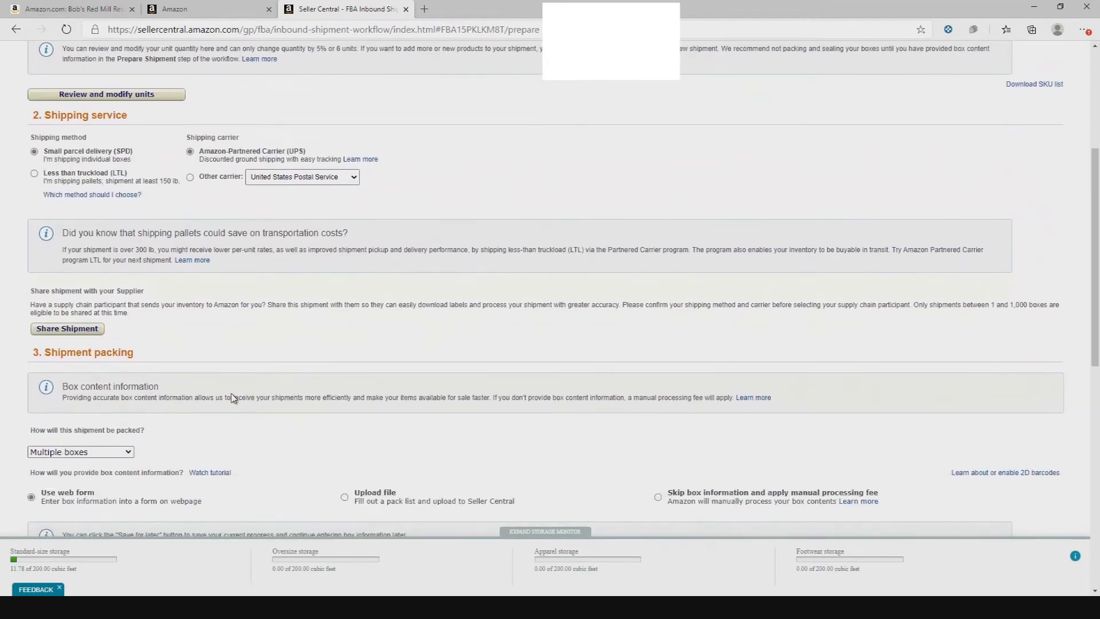
left_click(71, 478)
scroll(496, 321, "down", 3)
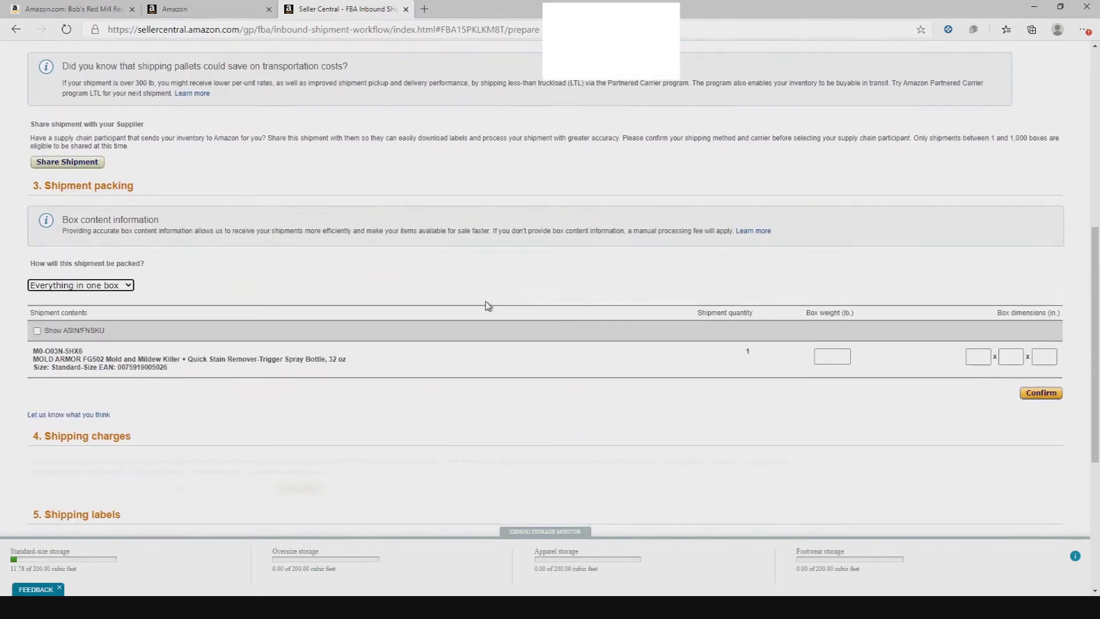
scroll(792, 345, "down", 3)
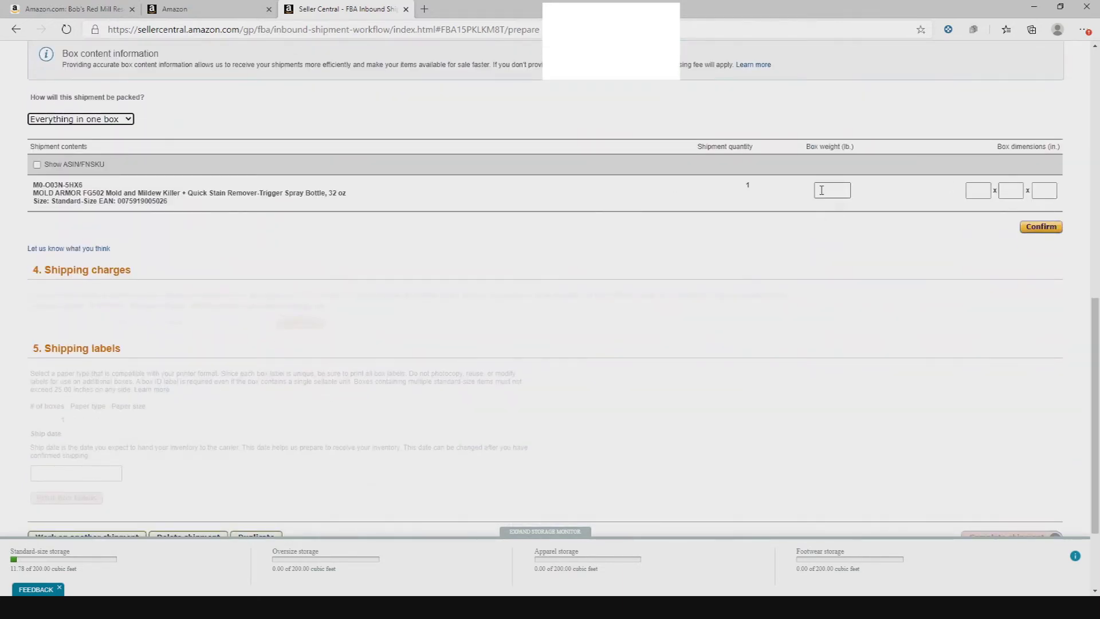
Step: Set the box weight to 10 lb and its dimensions to 12 x 12 x 12 in, and confirm the box information
scroll(706, 238, "down", 1)
scroll(706, 238, "up", 1)
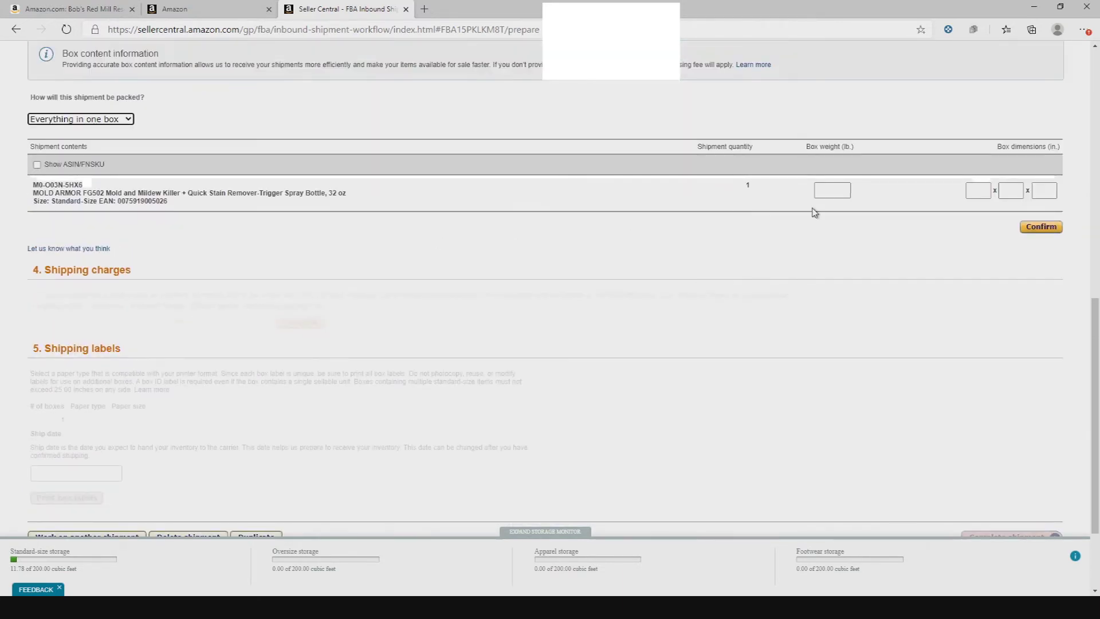
left_click(831, 190)
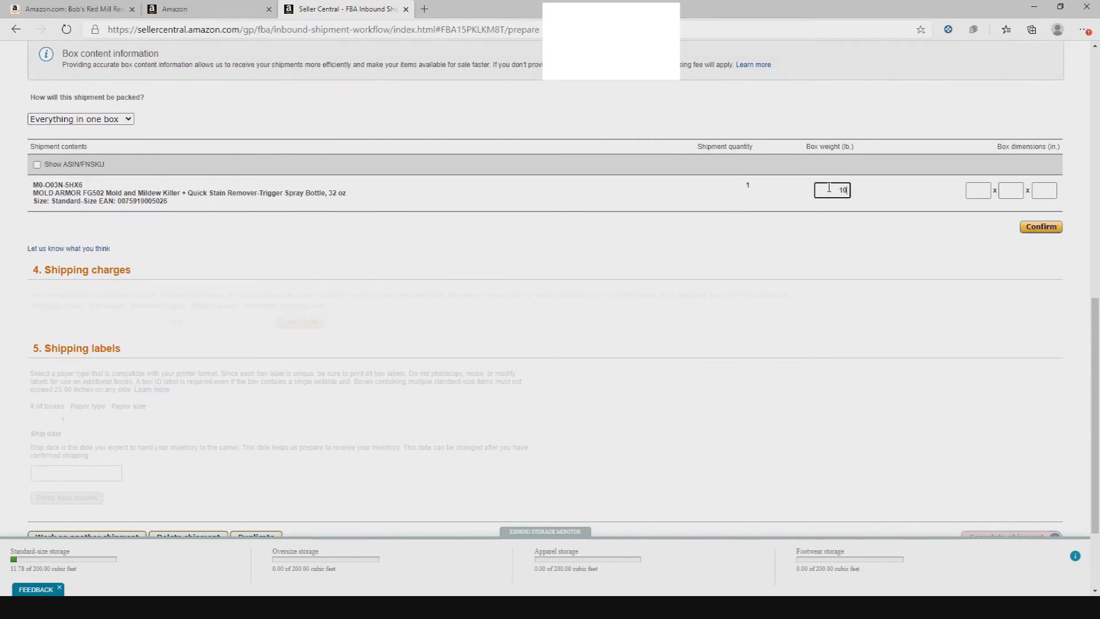
left_click(980, 191)
left_click(1014, 193)
left_click(1040, 189)
left_click(1040, 227)
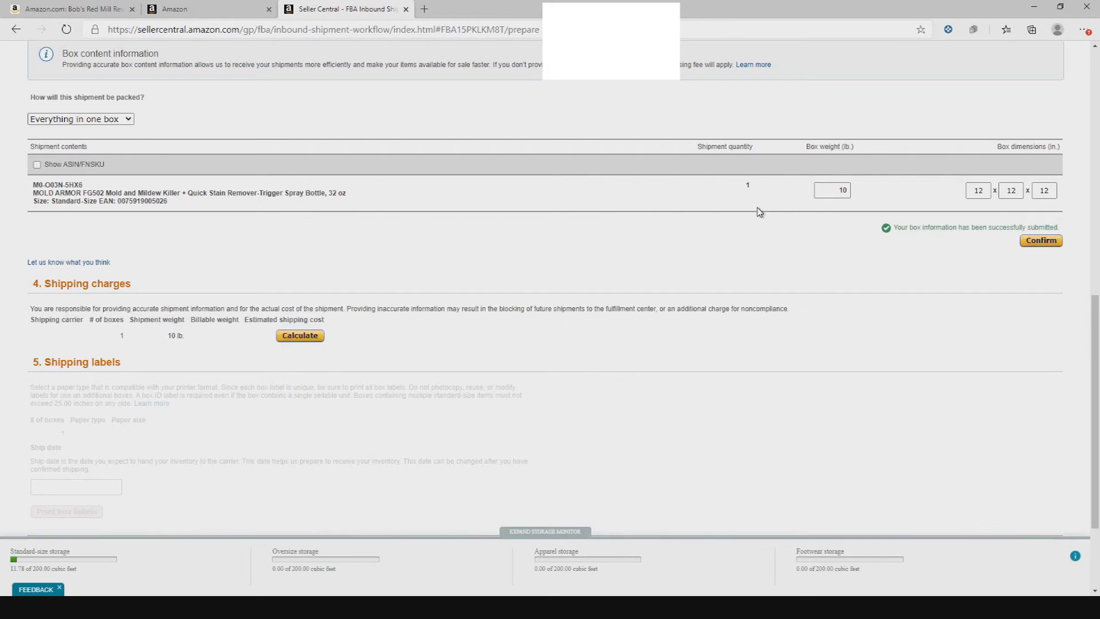
Step: Calculate the shipping charges and agree to the Amazon Partnered Carrier Terms and Conditions
left_click(299, 335)
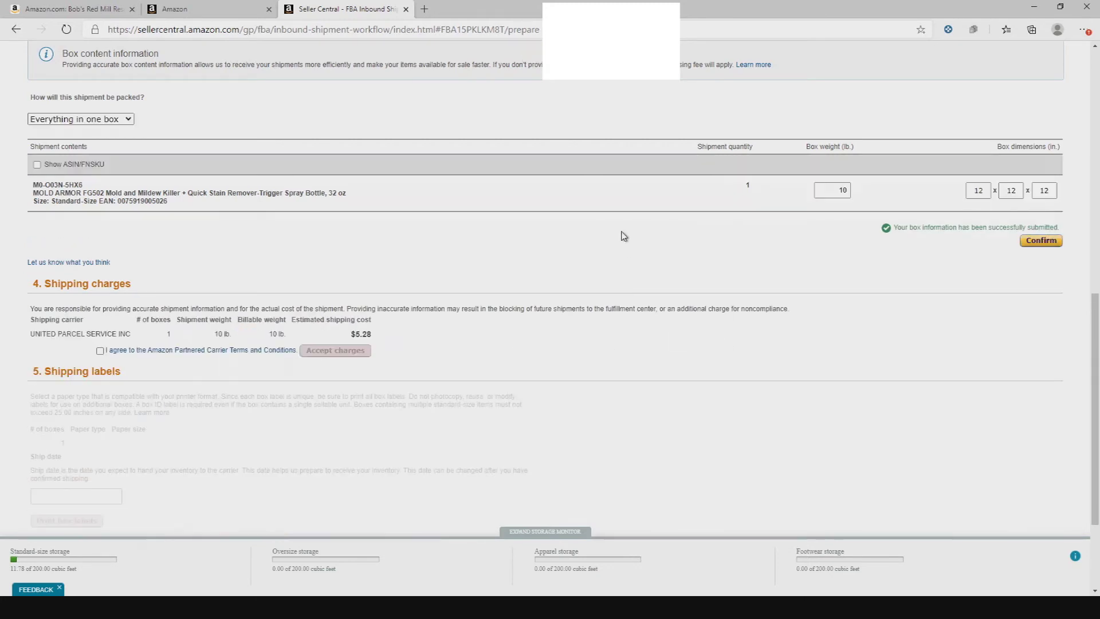
scroll(623, 236, "down", 3)
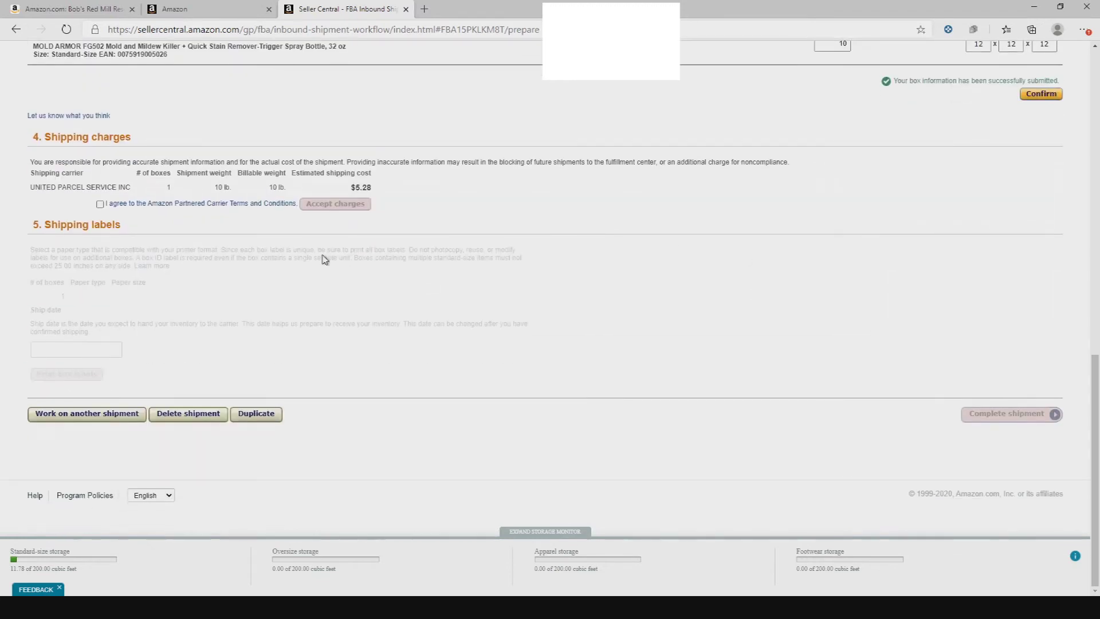
left_click(100, 204)
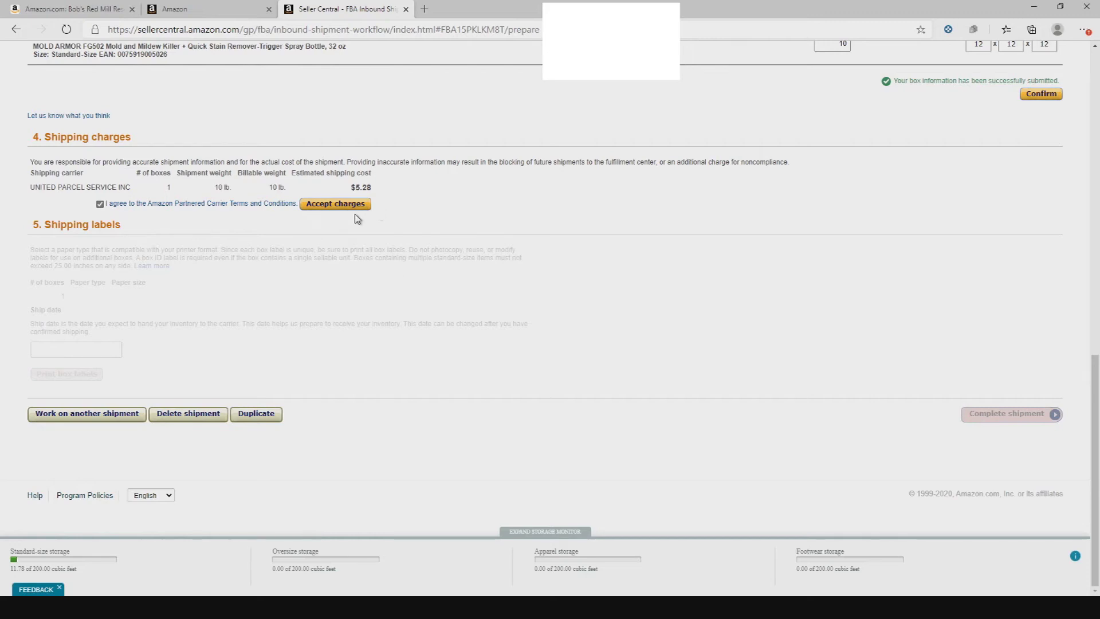
scroll(311, 315, "up", 1)
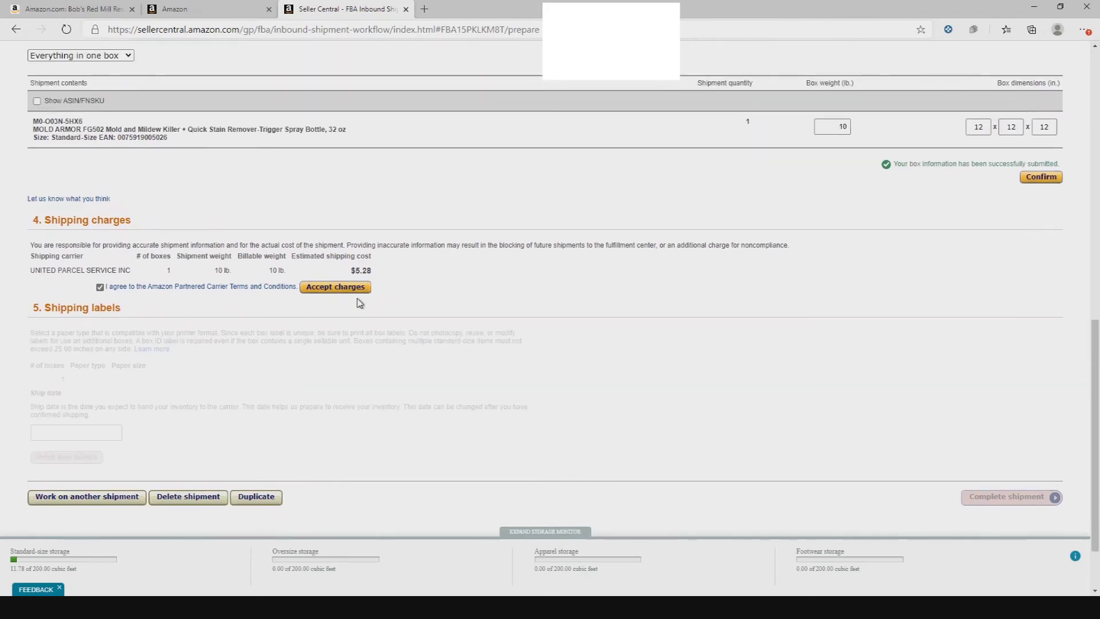
scroll(360, 303, "down", 1)
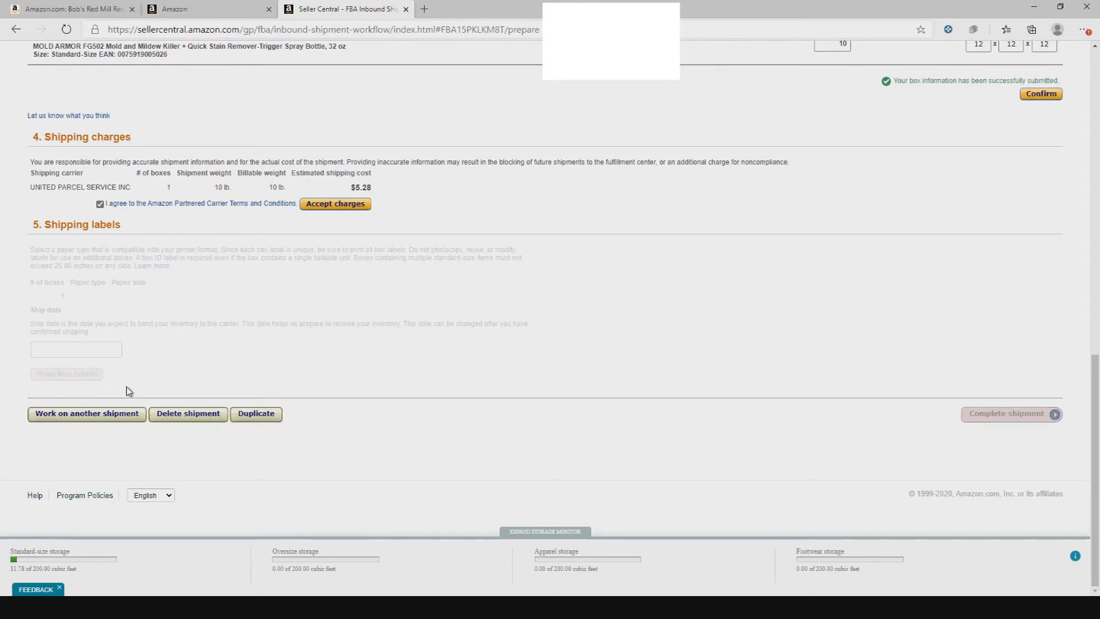
scroll(504, 418, "up", 3)
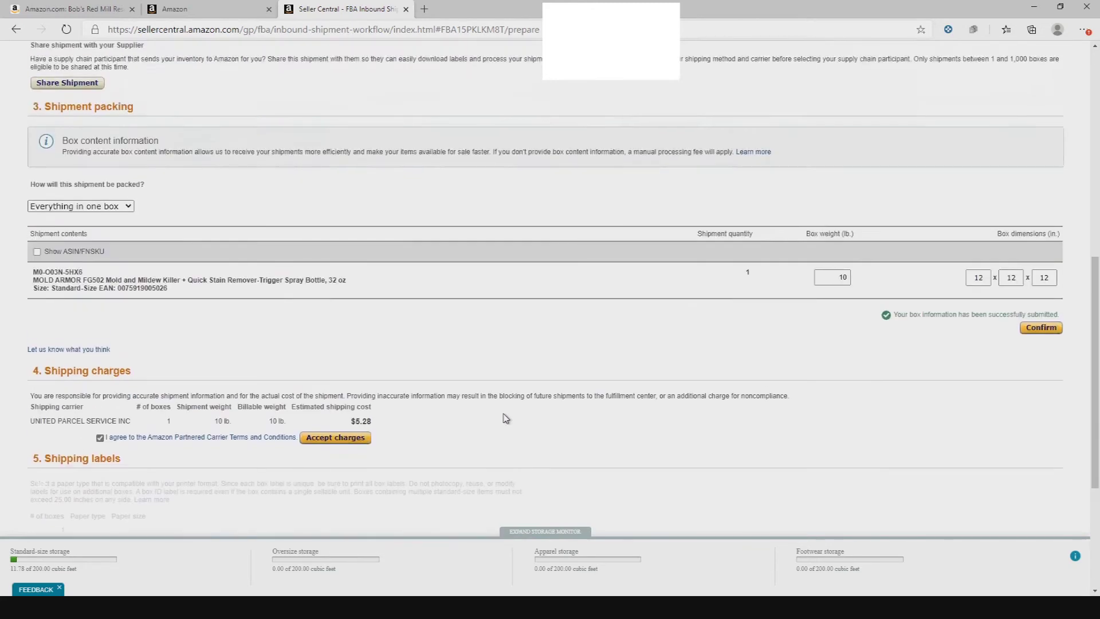
scroll(372, 415, "down", 3)
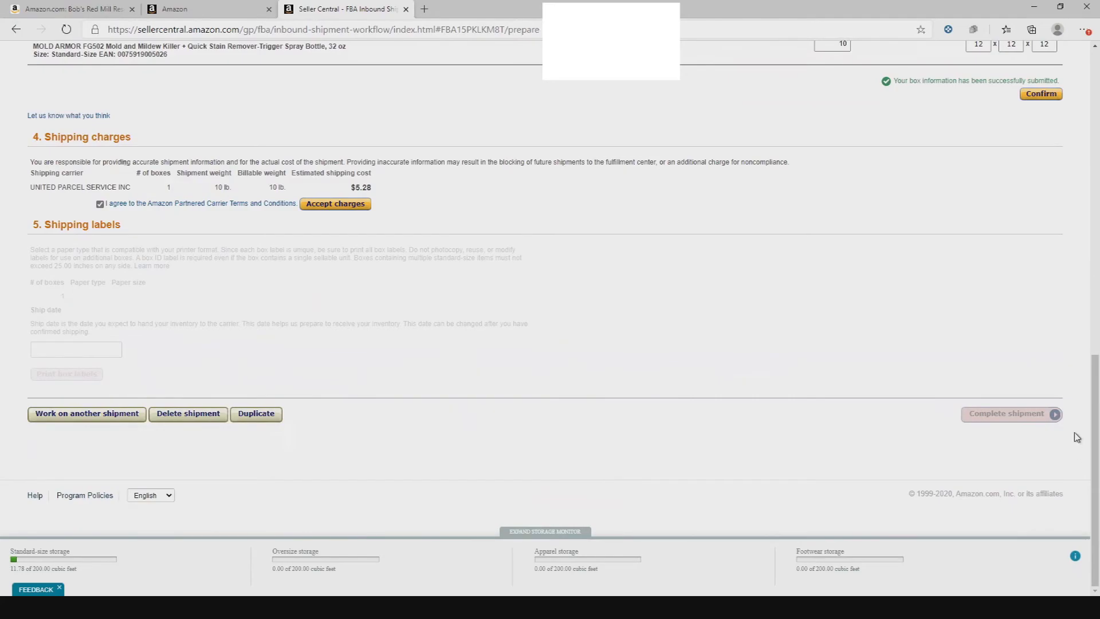
scroll(899, 476, "up", 4)
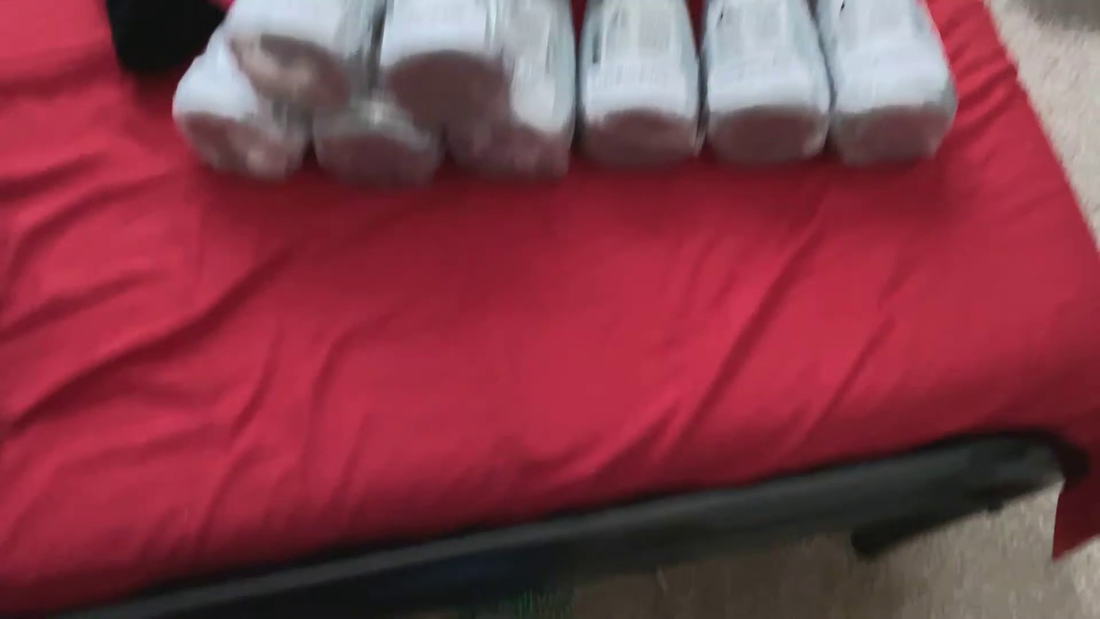